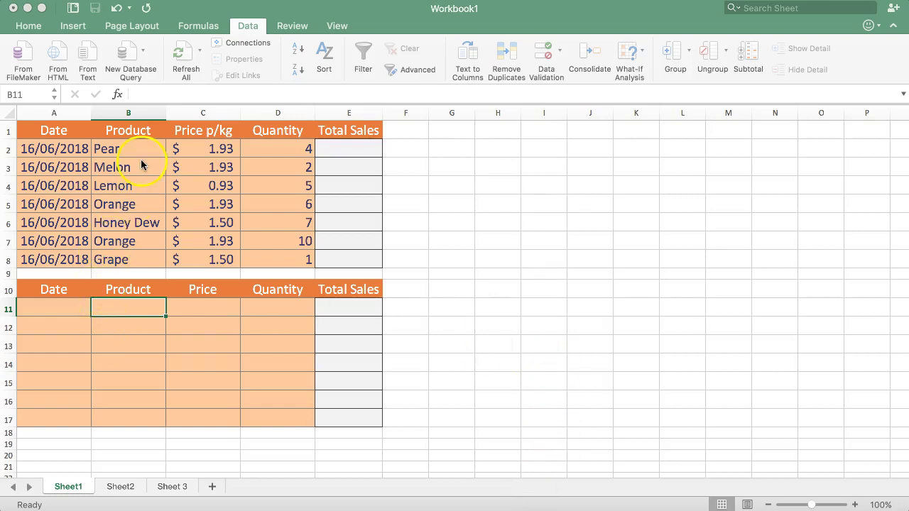
# Pick Apple for B2 from its product dropdown after trying Grape and Lime, then select Honey Dew in B6
pyautogui.click(121, 148)
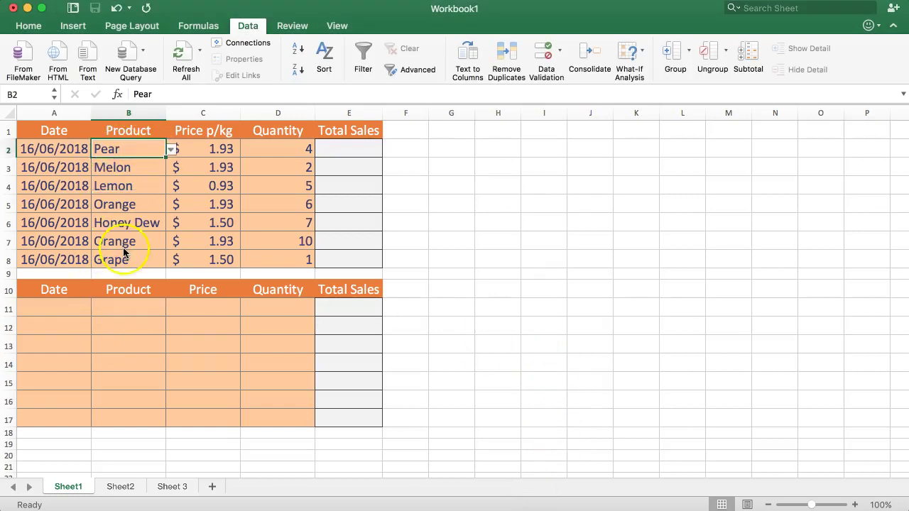
pyautogui.click(171, 149)
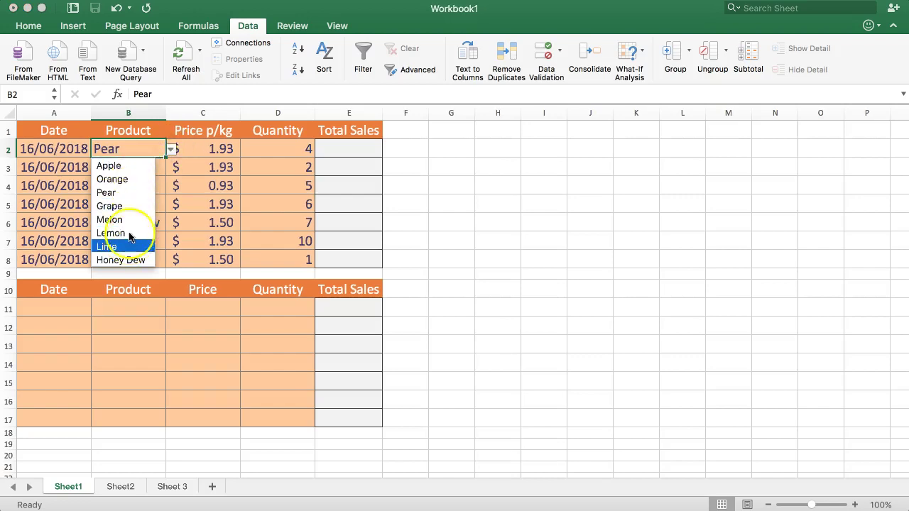
pyautogui.click(121, 206)
pyautogui.click(170, 149)
pyautogui.click(127, 243)
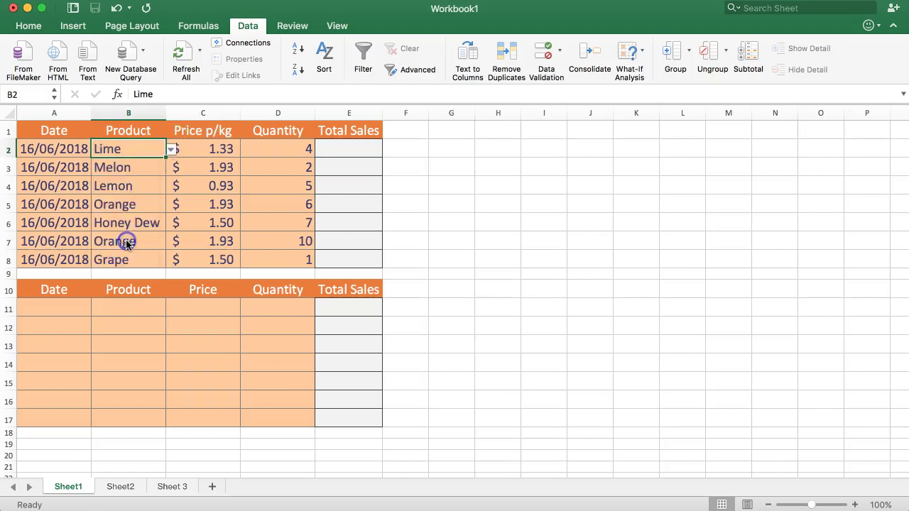
pyautogui.click(171, 149)
pyautogui.click(125, 169)
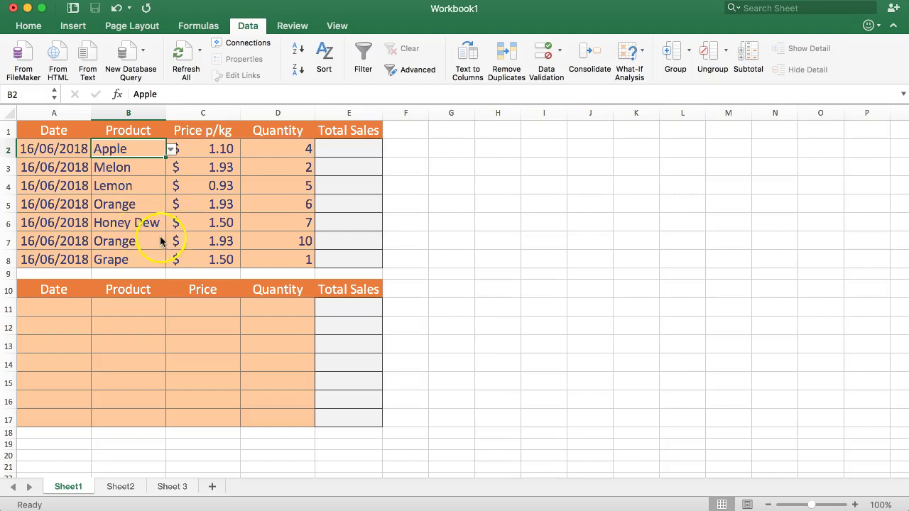
pyautogui.click(129, 223)
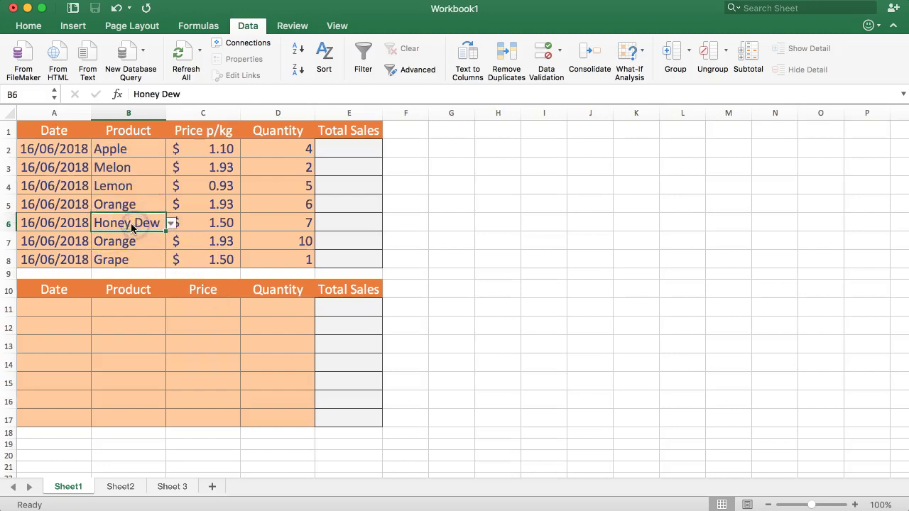
pyautogui.click(162, 96)
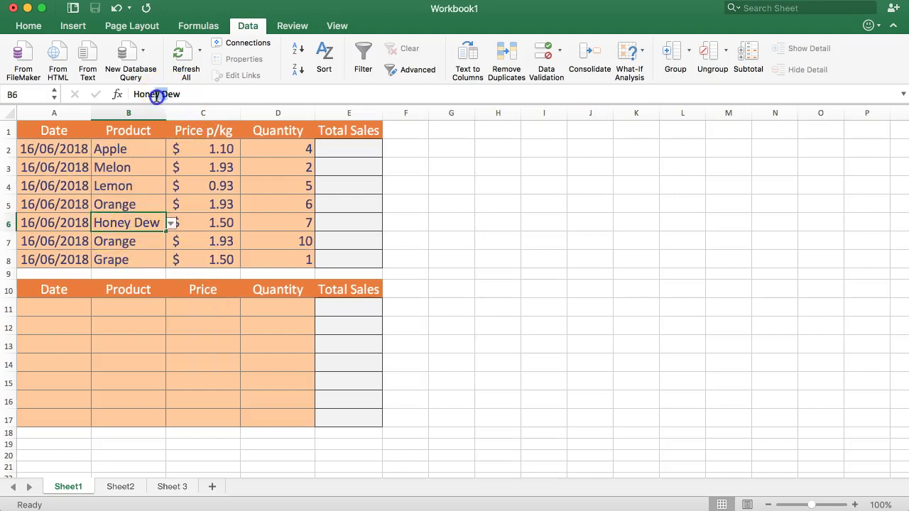
pyautogui.moveTo(156, 95); pyautogui.dragTo(166, 94)
pyautogui.write('d')
pyautogui.press('Return')
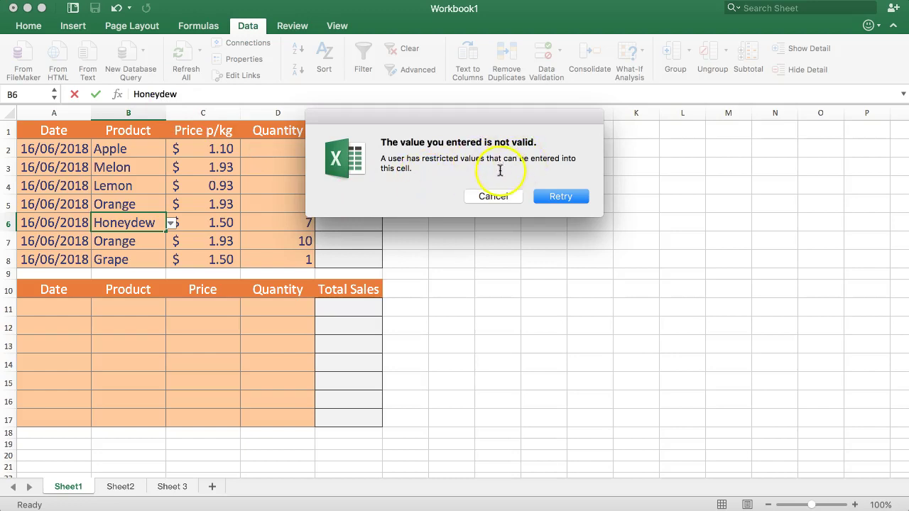
pyautogui.click(493, 197)
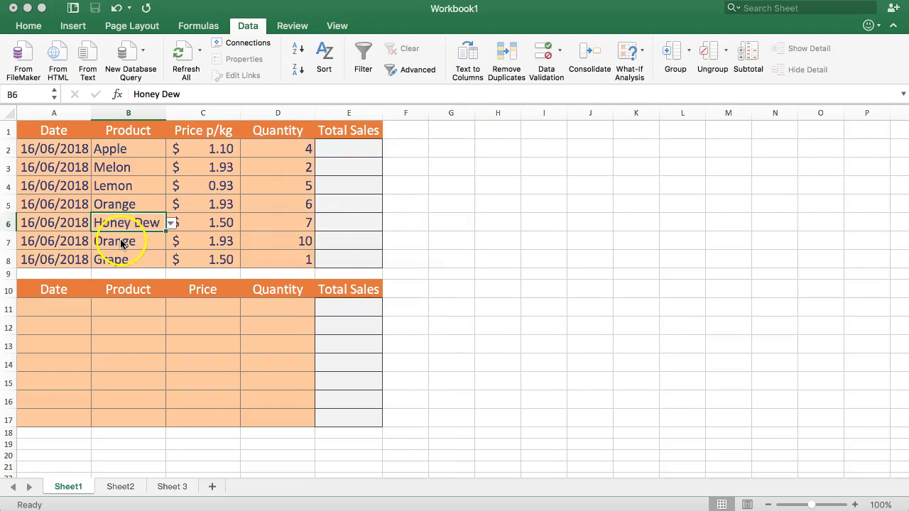
pyautogui.click(122, 243)
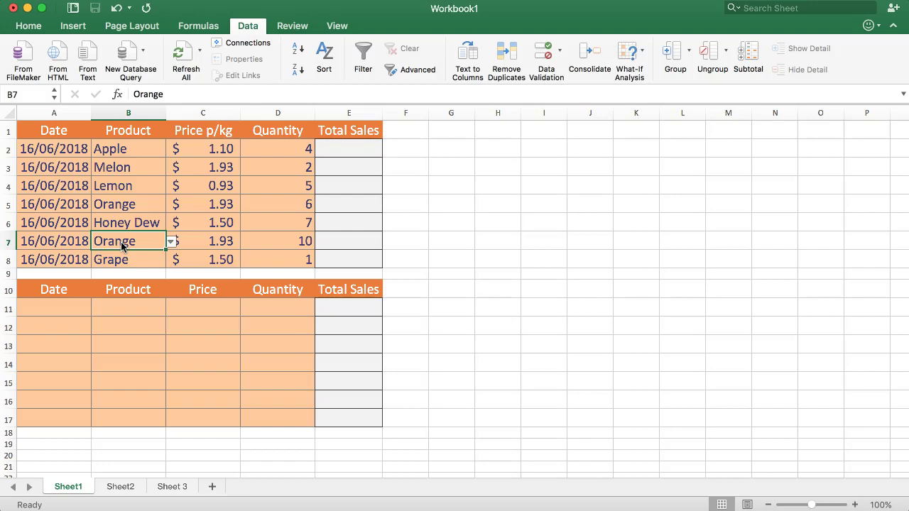
pyautogui.click(156, 224)
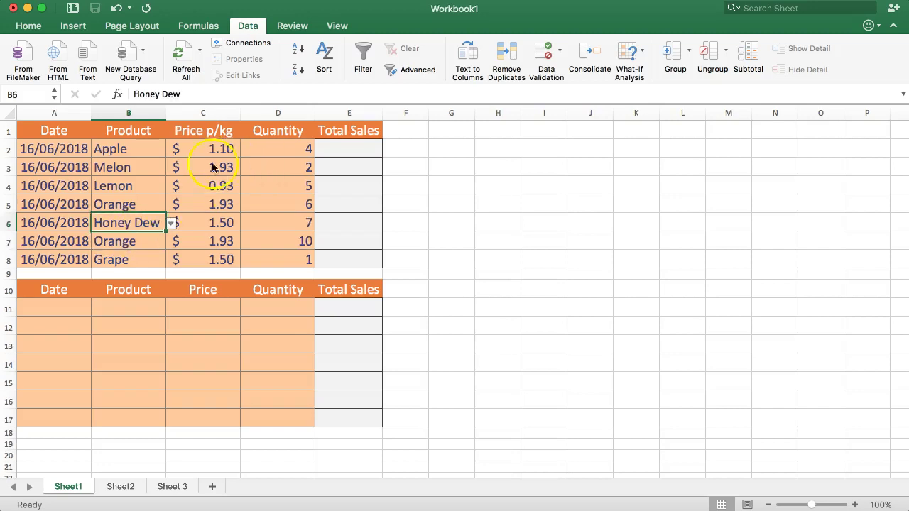
pyautogui.click(131, 185)
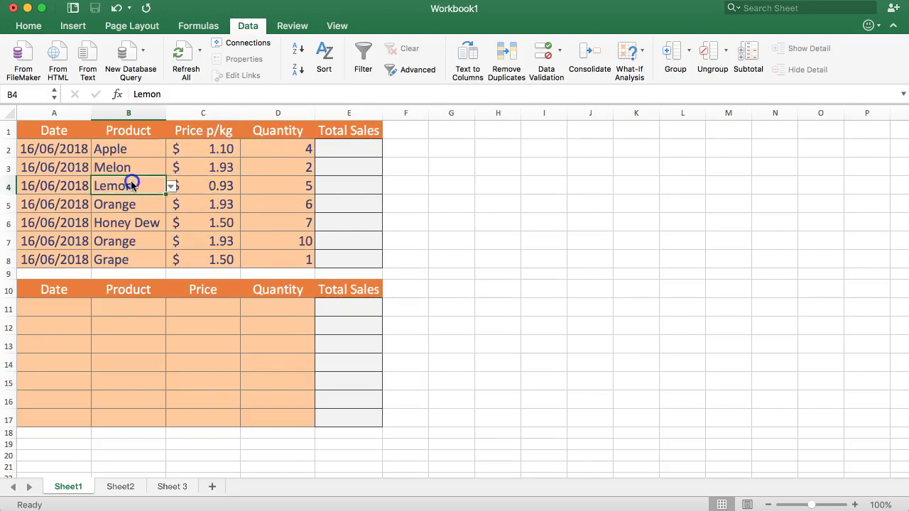
pyautogui.click(172, 186)
pyautogui.click(147, 229)
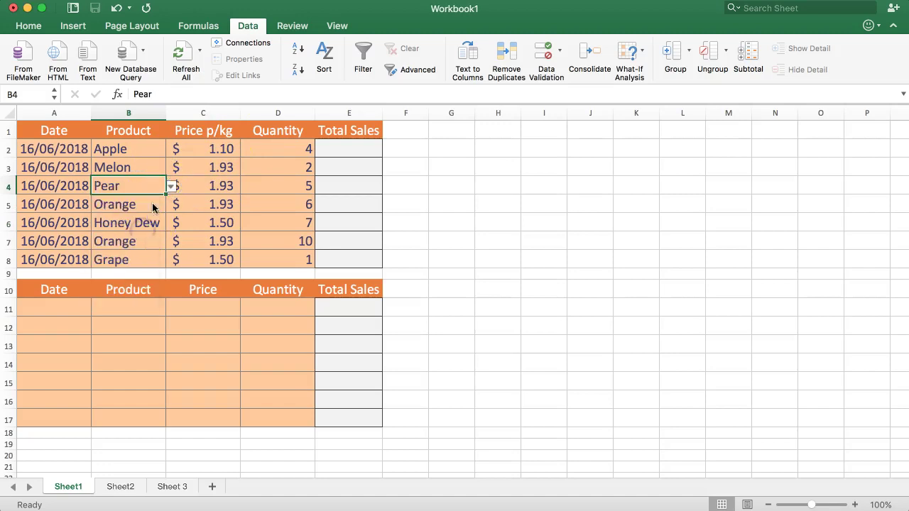
pyautogui.click(171, 185)
pyautogui.click(150, 185)
pyautogui.click(172, 186)
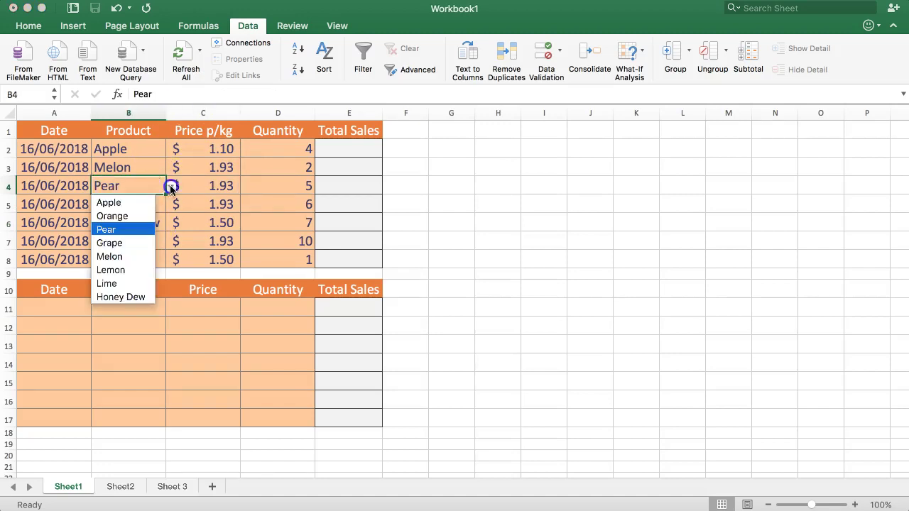
pyautogui.click(132, 205)
pyautogui.click(172, 186)
pyautogui.click(135, 269)
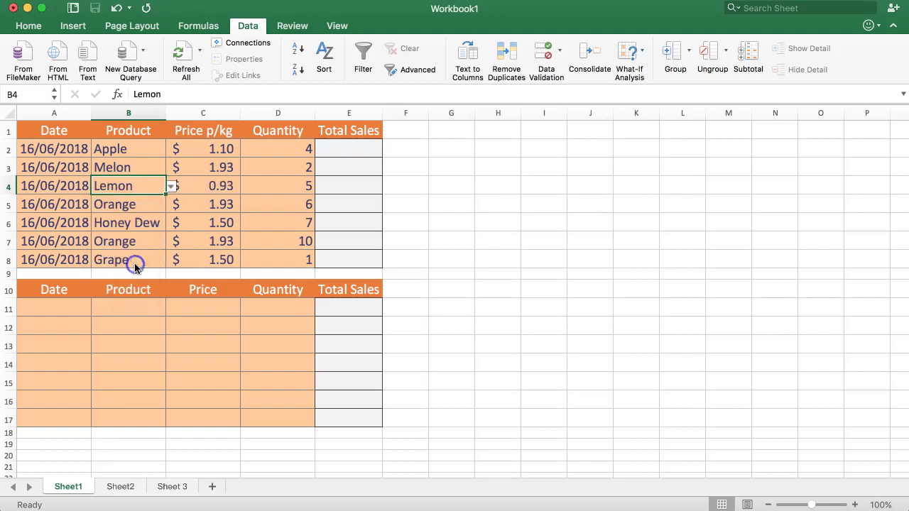
pyautogui.click(137, 308)
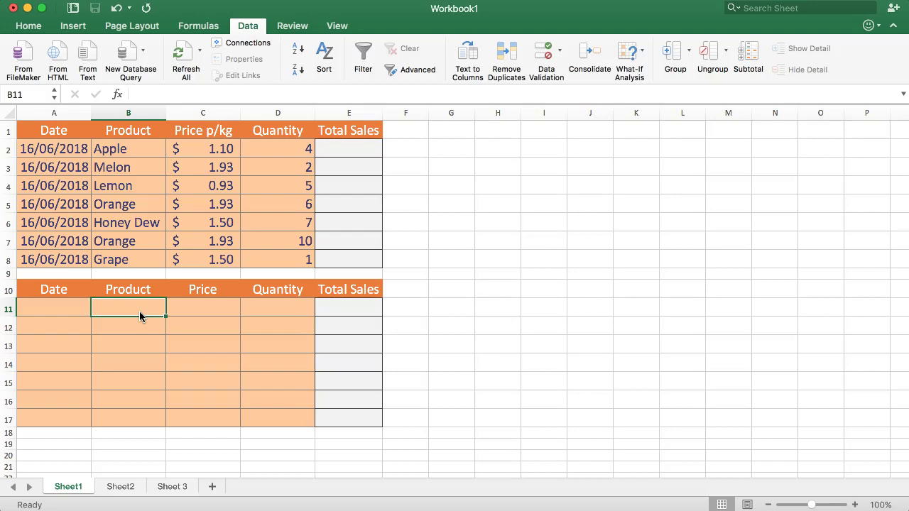
# Look over the lower sales table, then check Sheet2's products Table through Table Lamp in D2:D7
pyautogui.moveTo(39, 288); pyautogui.dragTo(345, 419)
pyautogui.click(203, 362)
pyautogui.click(133, 316)
pyautogui.click(129, 346)
pyautogui.click(130, 321)
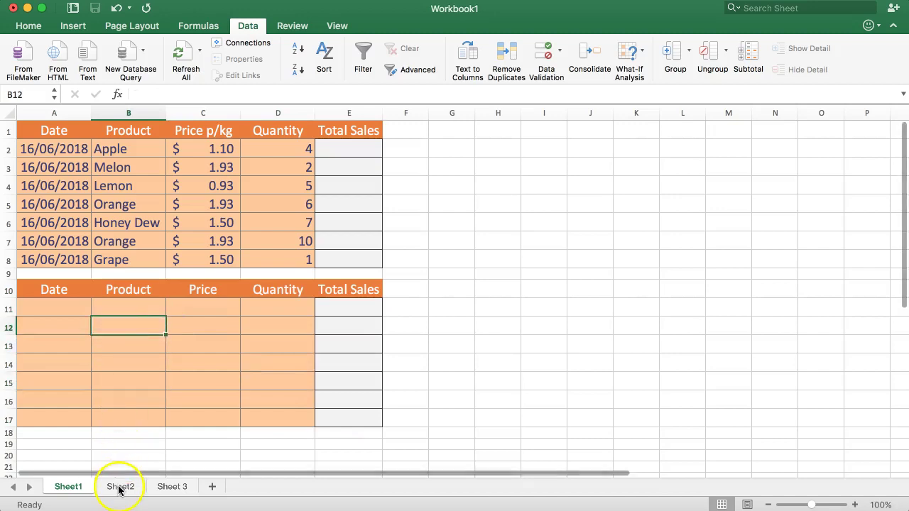
pyautogui.click(120, 487)
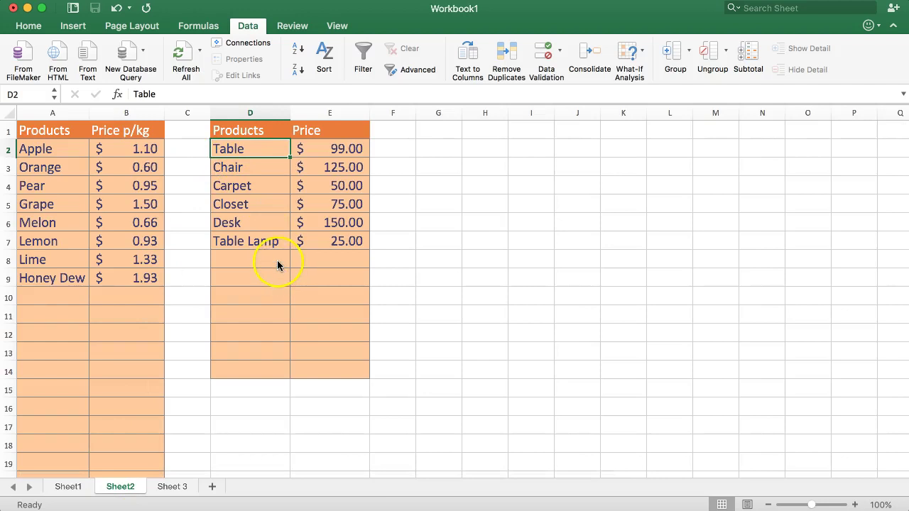
pyautogui.moveTo(236, 151); pyautogui.dragTo(253, 234)
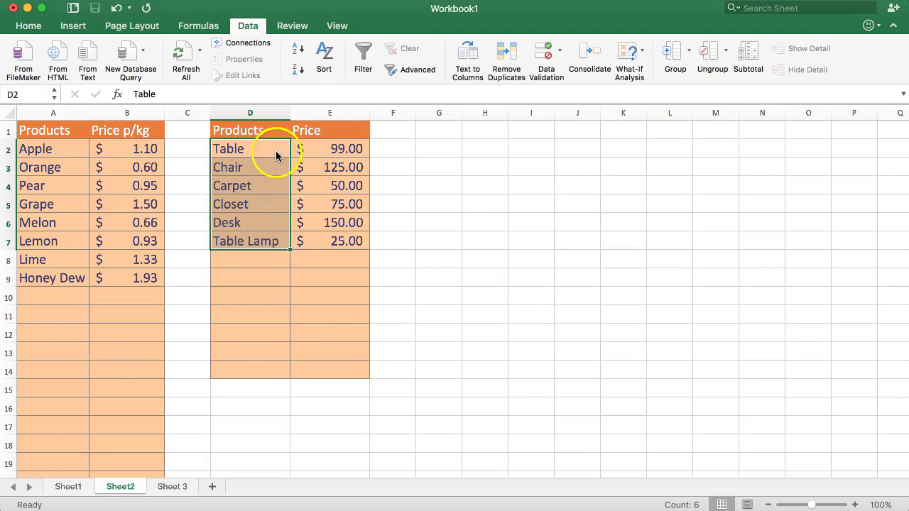
# Back on Sheet1, select the empty Product cells B11:B17
pyautogui.click(68, 487)
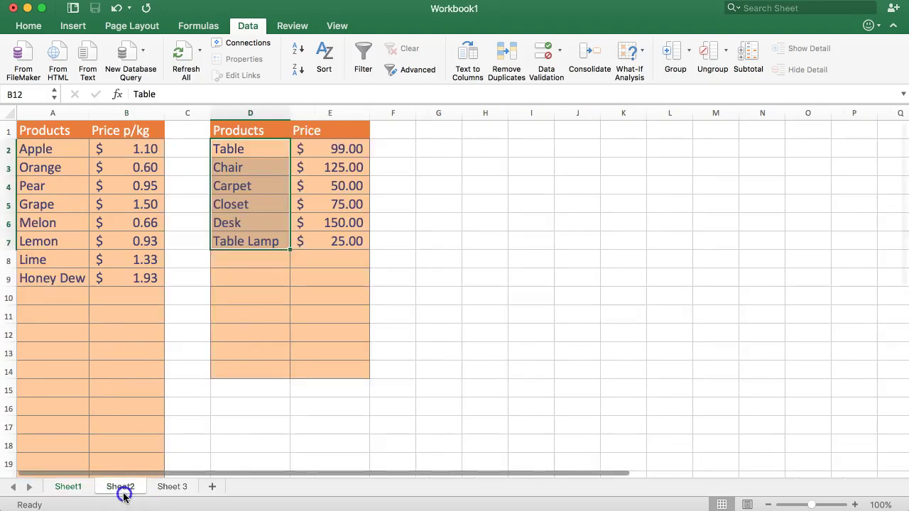
pyautogui.click(120, 486)
pyautogui.click(63, 490)
pyautogui.click(113, 306)
pyautogui.moveTo(124, 306); pyautogui.dragTo(130, 409)
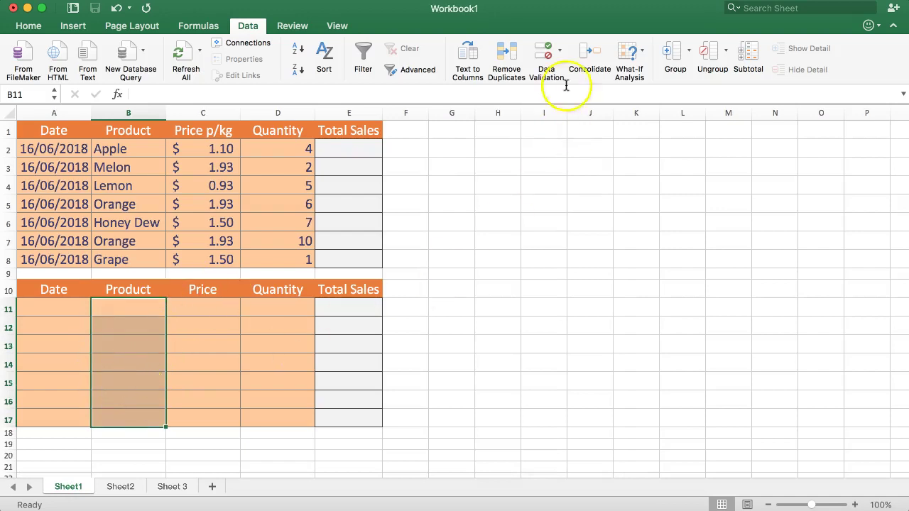
# Open Data Validation for B11:B17 and set Allow to List
pyautogui.click(241, 27)
pyautogui.click(240, 28)
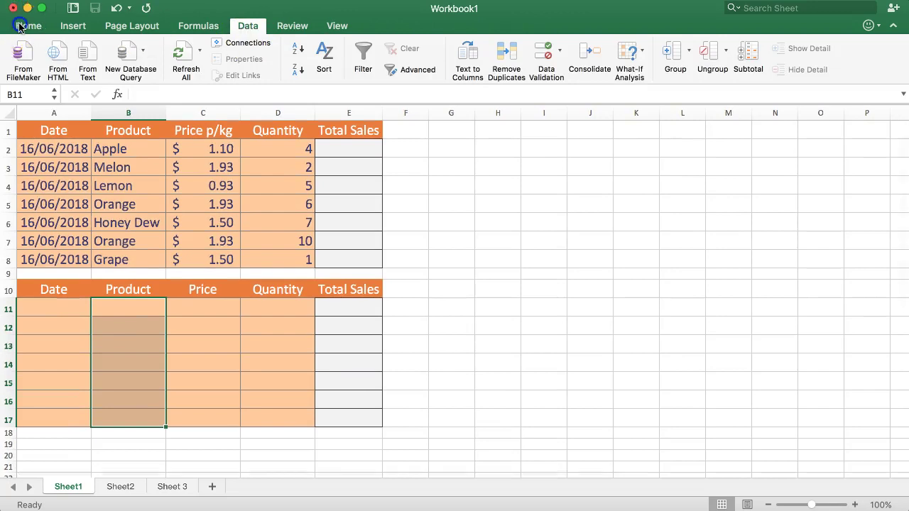
pyautogui.click(28, 26)
pyautogui.click(235, 28)
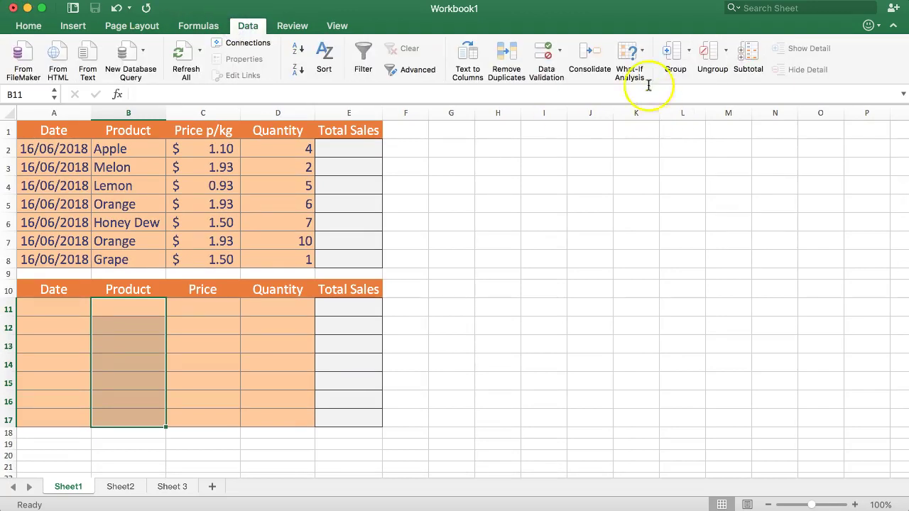
pyautogui.click(547, 55)
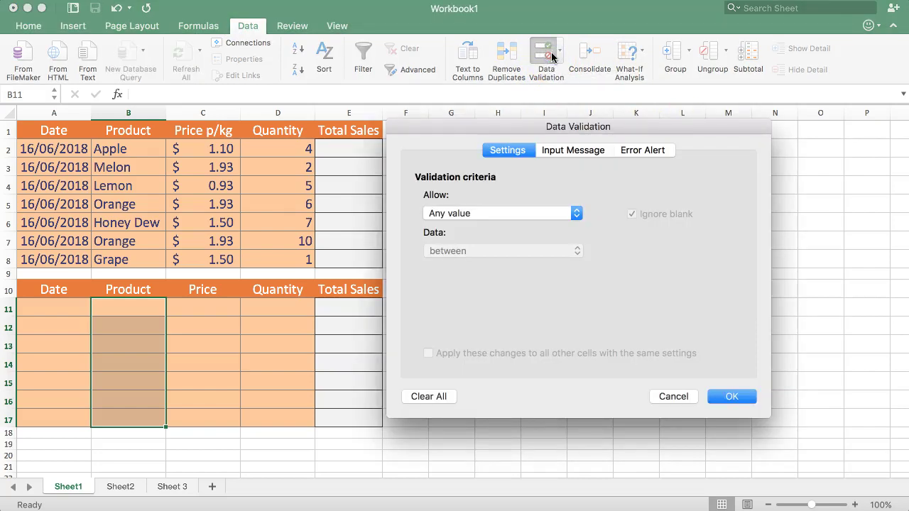
pyautogui.moveTo(432, 125); pyautogui.dragTo(313, 140)
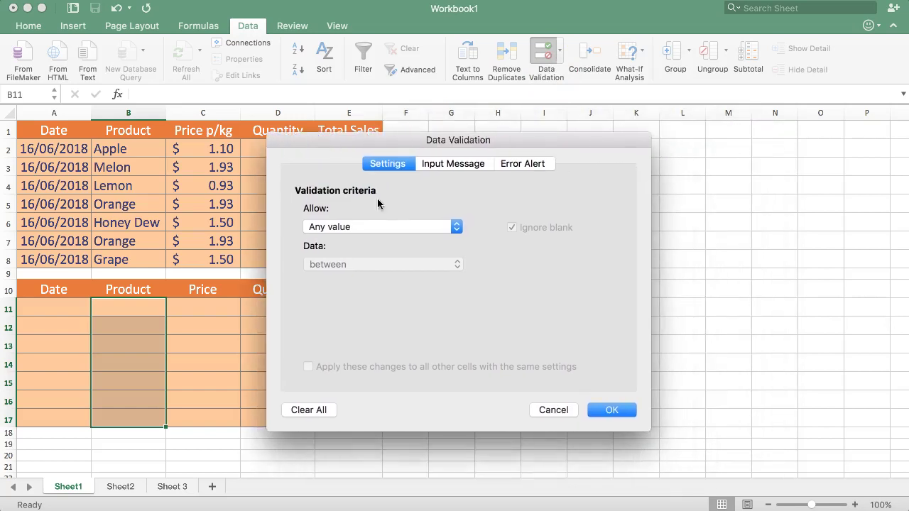
pyautogui.click(352, 227)
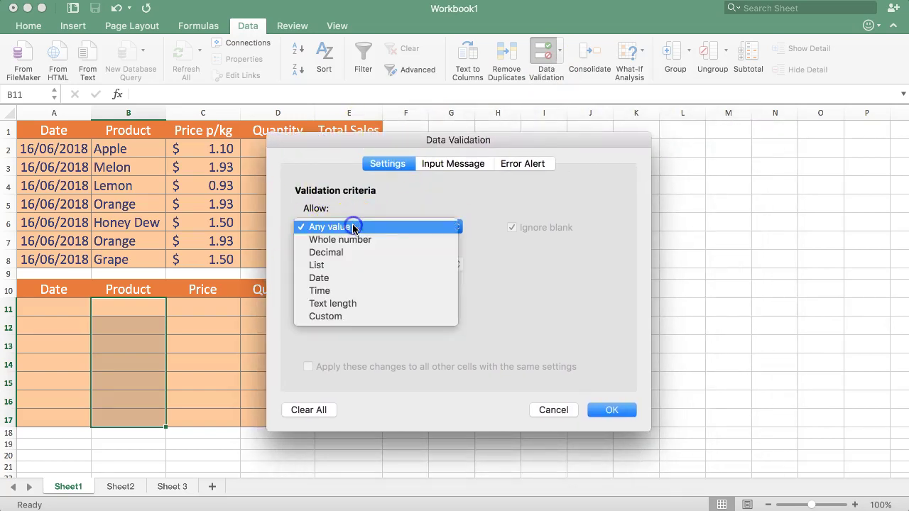
pyautogui.click(323, 265)
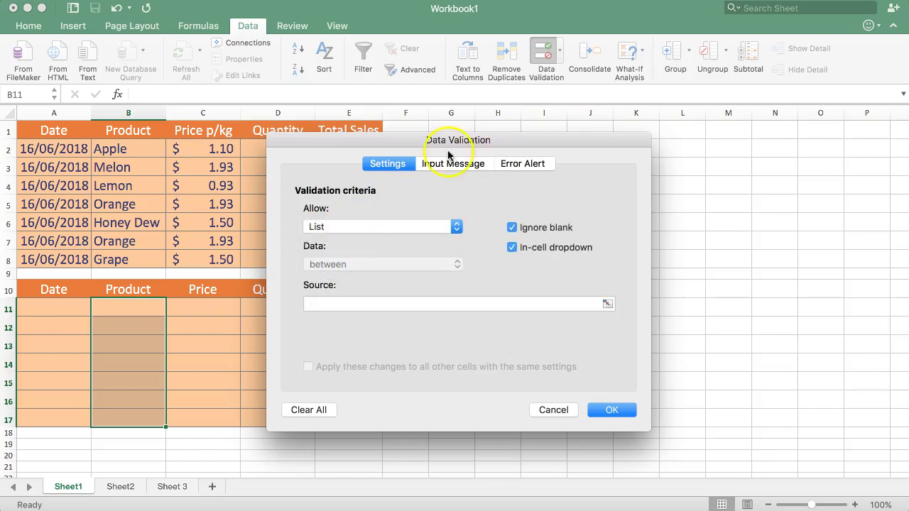
pyautogui.click(382, 304)
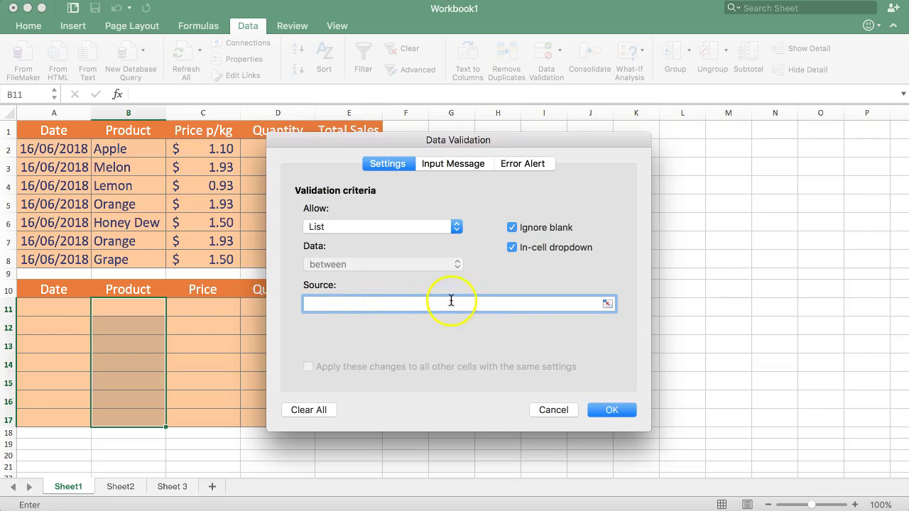
# Set the list source to Sheet2 D2:D7 (Table through Table Lamp) and confirm the rule
pyautogui.click(121, 487)
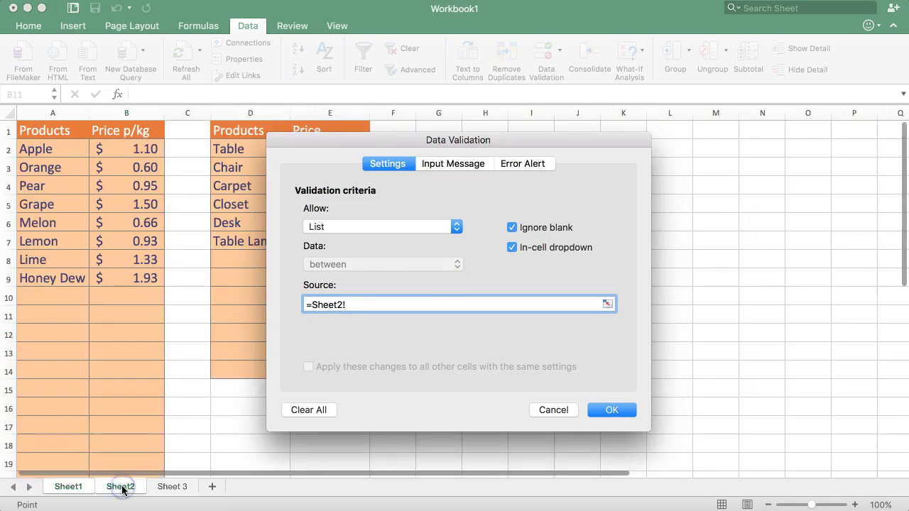
pyautogui.moveTo(402, 148); pyautogui.dragTo(493, 144)
pyautogui.moveTo(235, 146); pyautogui.dragTo(240, 241)
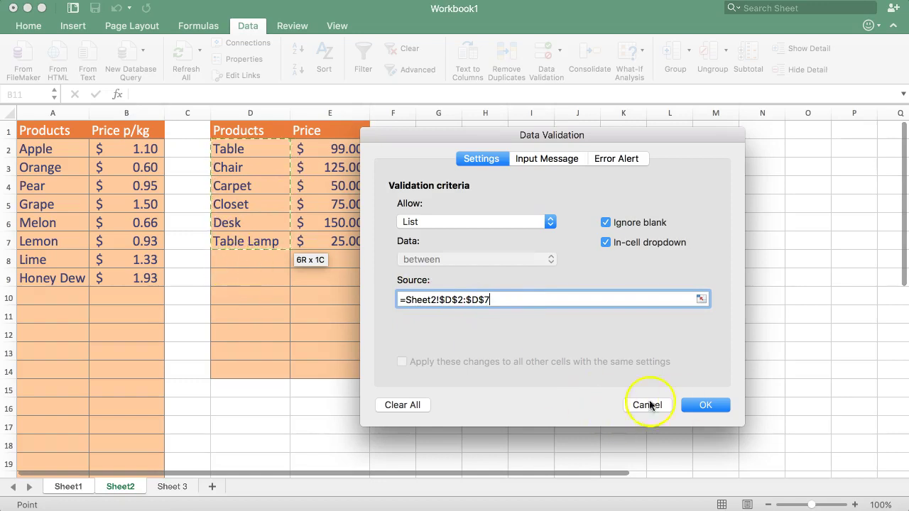
pyautogui.click(704, 404)
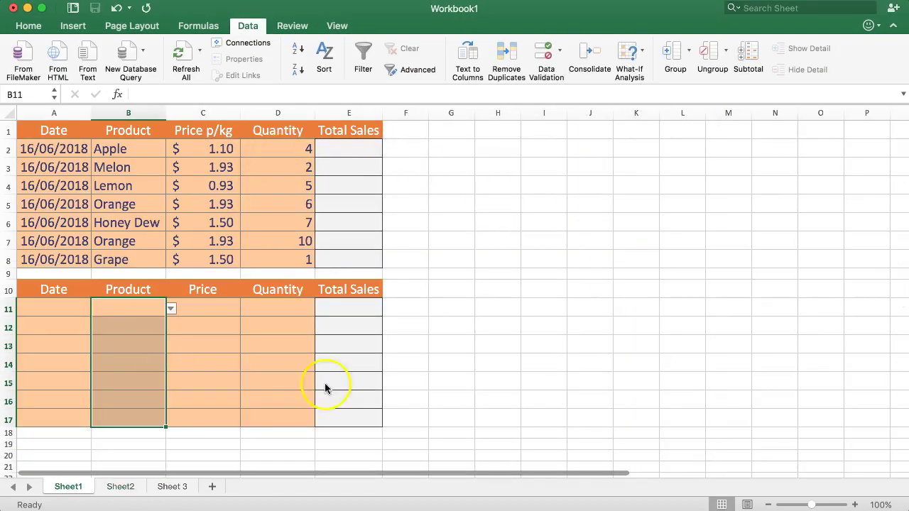
# Pick Chair for B11 and Carpet for B12 from their product dropdowns
pyautogui.click(65, 308)
pyautogui.click(128, 309)
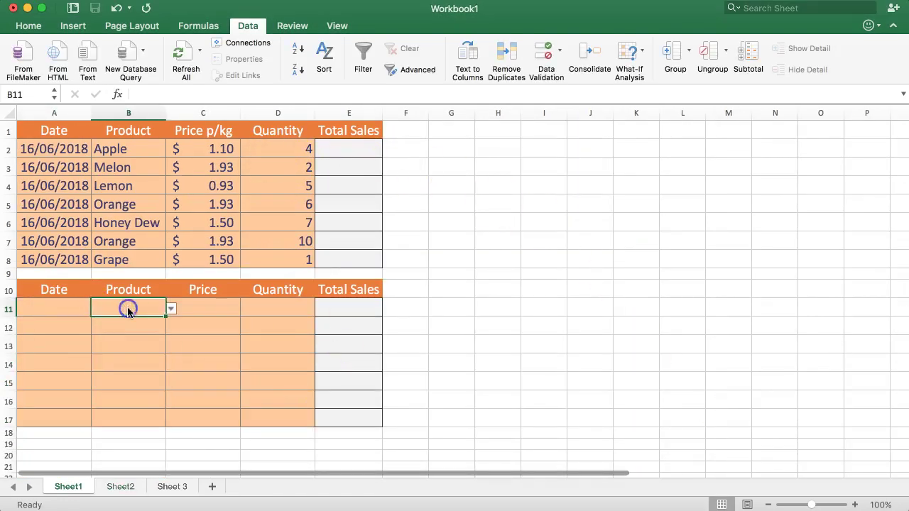
pyautogui.click(170, 308)
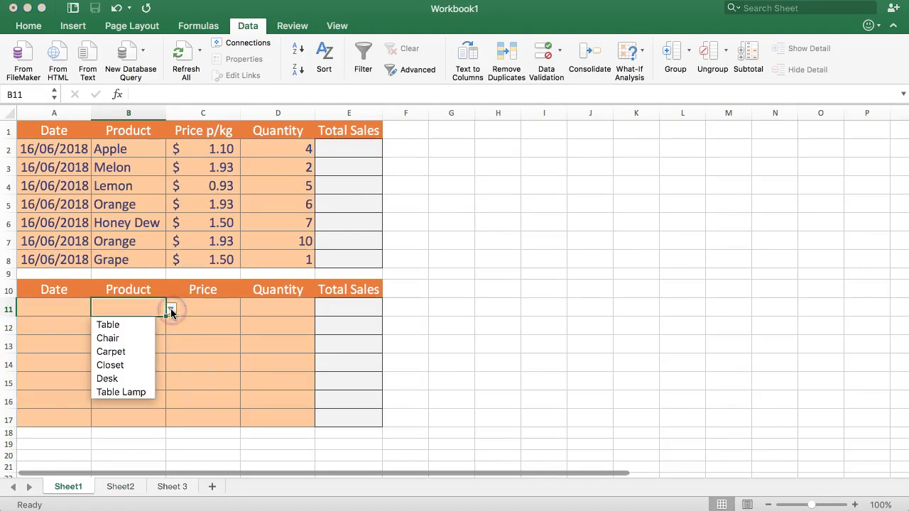
pyautogui.click(108, 338)
pyautogui.click(134, 327)
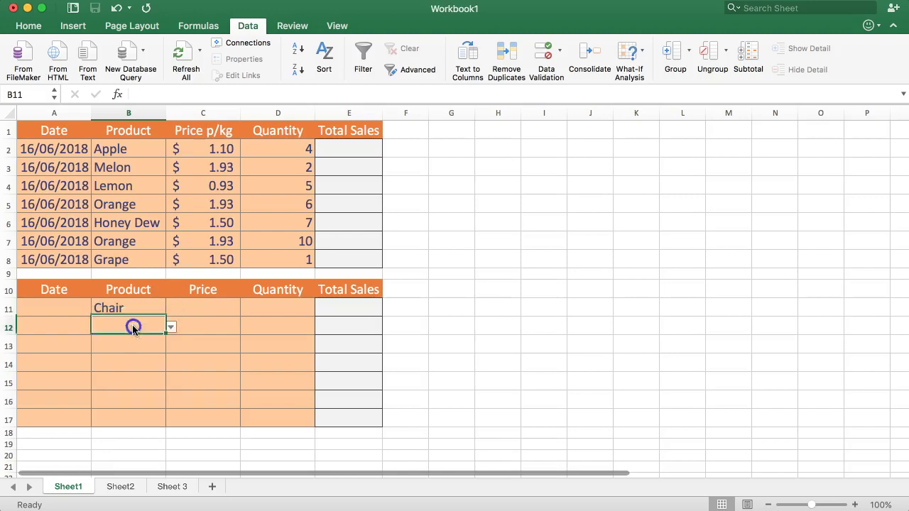
pyautogui.click(177, 328)
pyautogui.click(152, 326)
pyautogui.click(170, 327)
pyautogui.click(131, 379)
# Pick Carpet for B13 and Desk for B14 from their product dropdowns
pyautogui.click(153, 345)
pyautogui.click(170, 346)
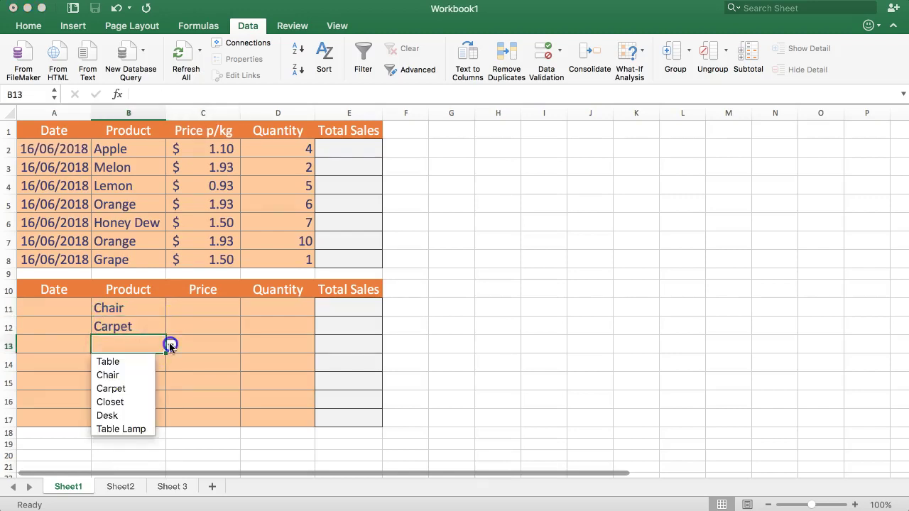
pyautogui.click(139, 390)
pyautogui.click(144, 362)
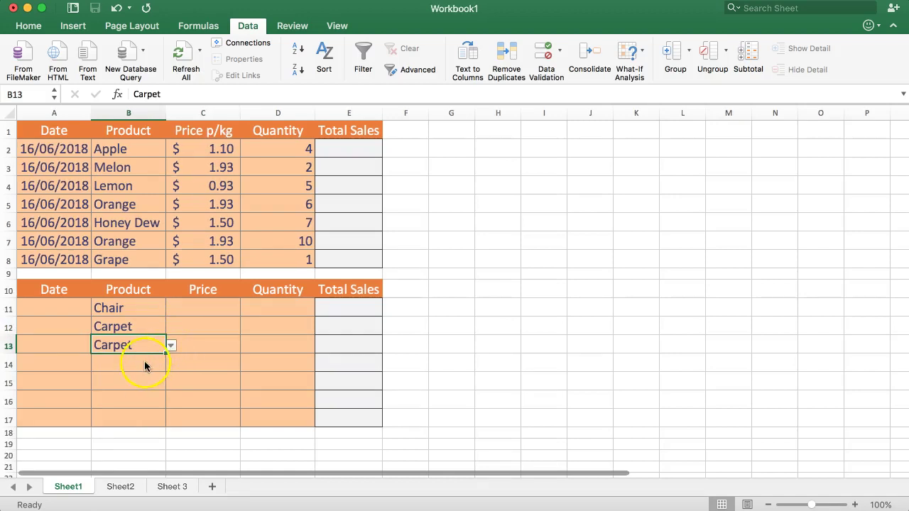
pyautogui.click(170, 365)
pyautogui.click(134, 428)
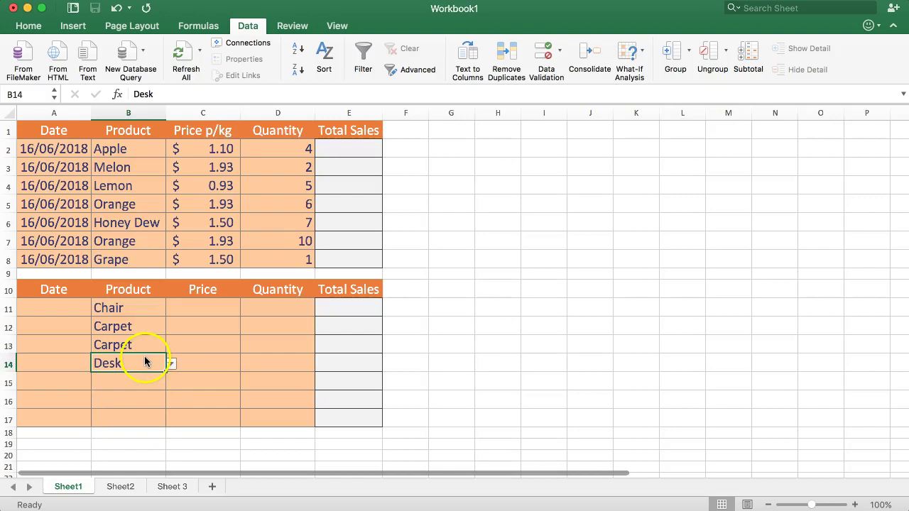
# Review the prices in C2:C8 and the new sales rows A11:E14, then go to Sheet2
pyautogui.click(66, 306)
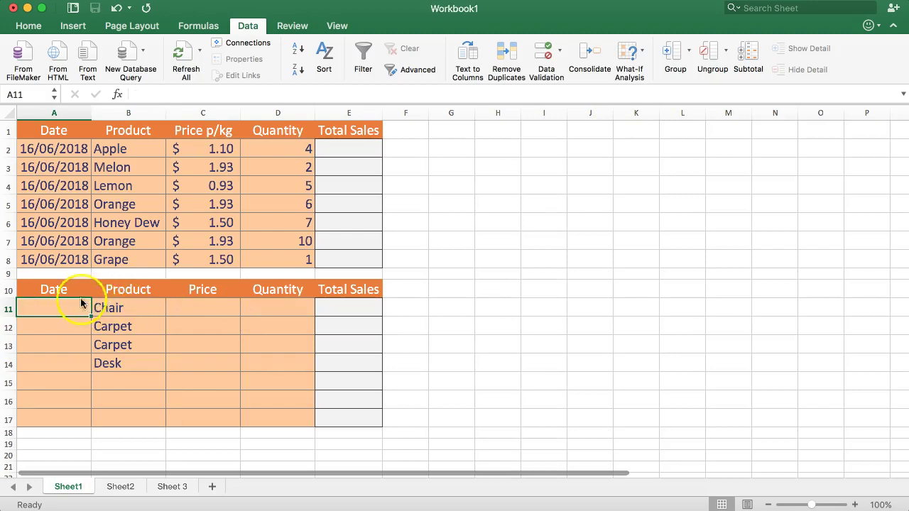
pyautogui.moveTo(200, 149); pyautogui.dragTo(211, 262)
pyautogui.click(112, 307)
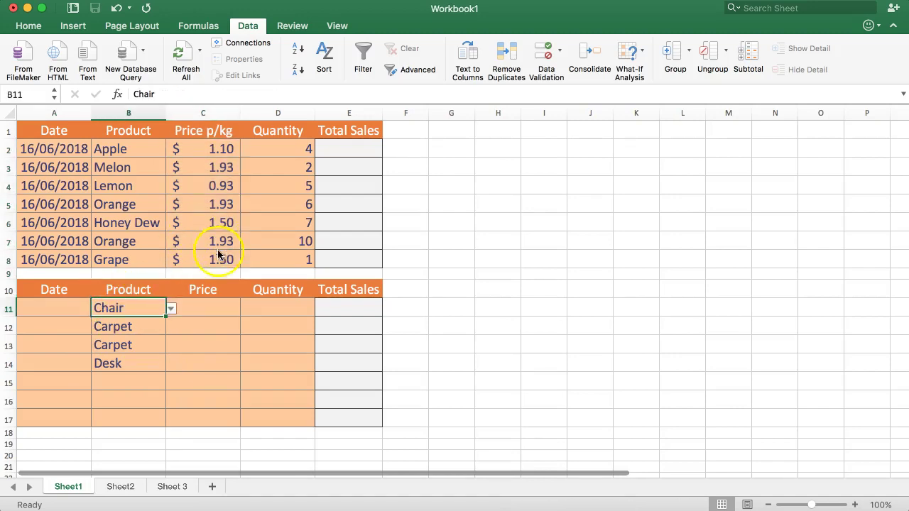
pyautogui.click(199, 305)
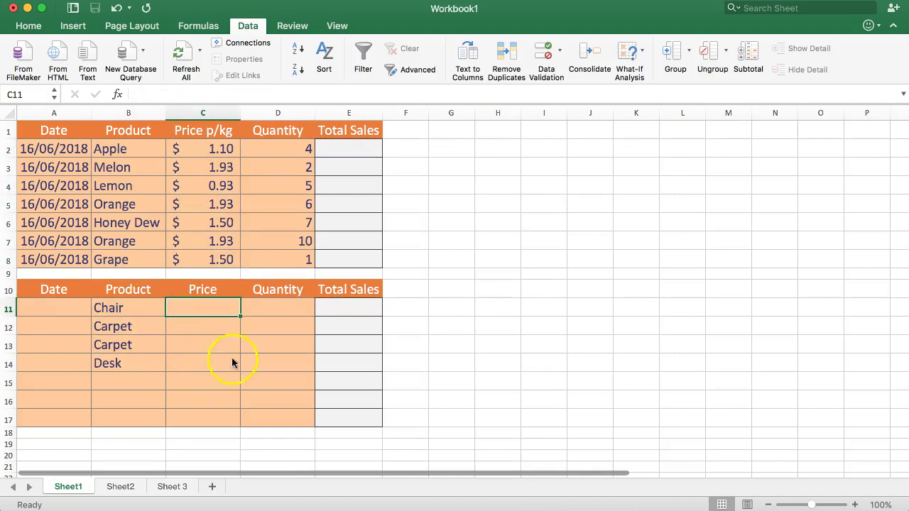
pyautogui.click(389, 308)
pyautogui.moveTo(21, 307); pyautogui.dragTo(348, 363)
pyautogui.click(238, 330)
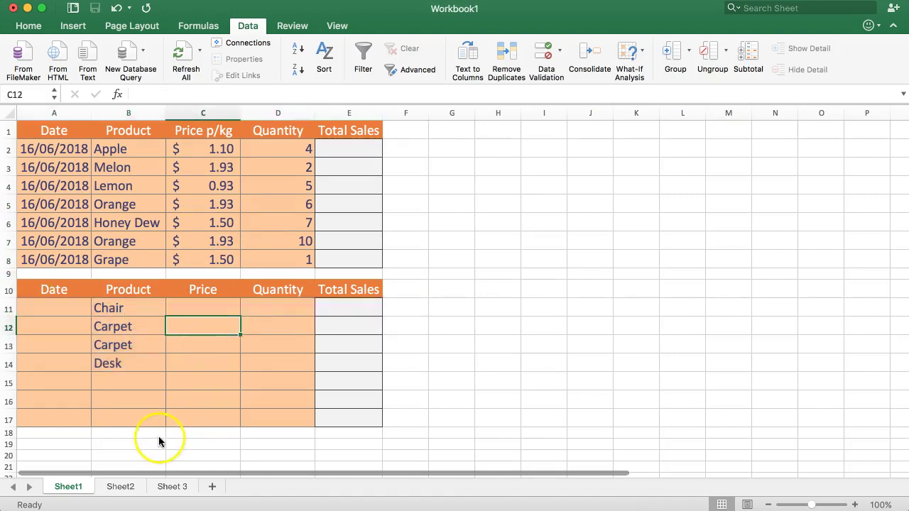
pyautogui.click(122, 488)
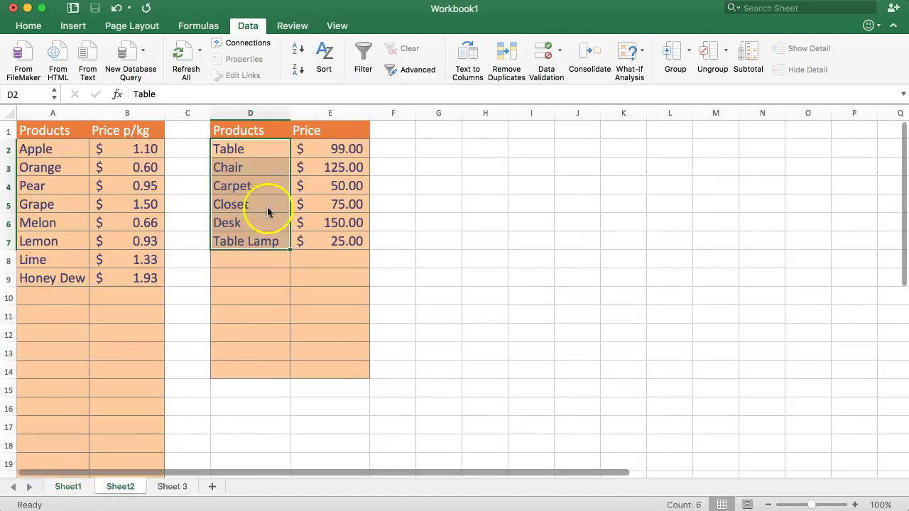
# Enter Coffee Table in D8 with a price of 10 in E8 on Sheet2
pyautogui.click(249, 258)
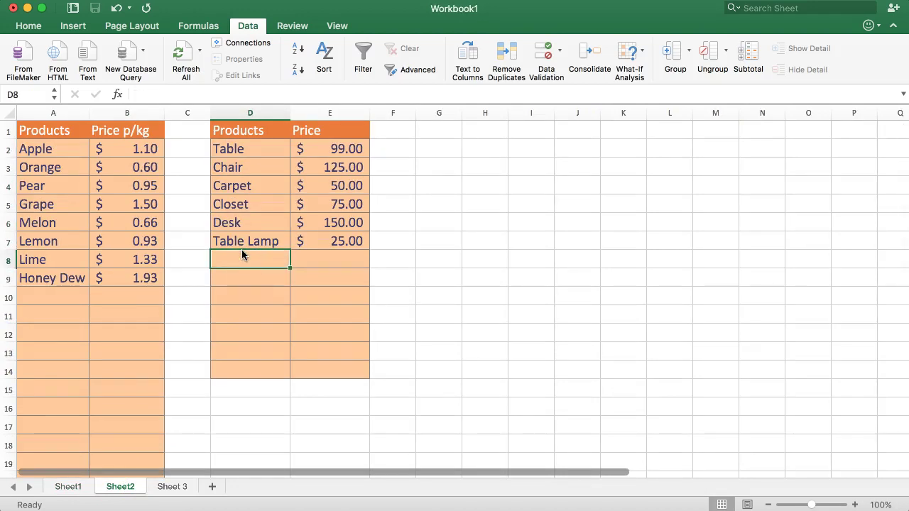
pyautogui.write('Coffee T')
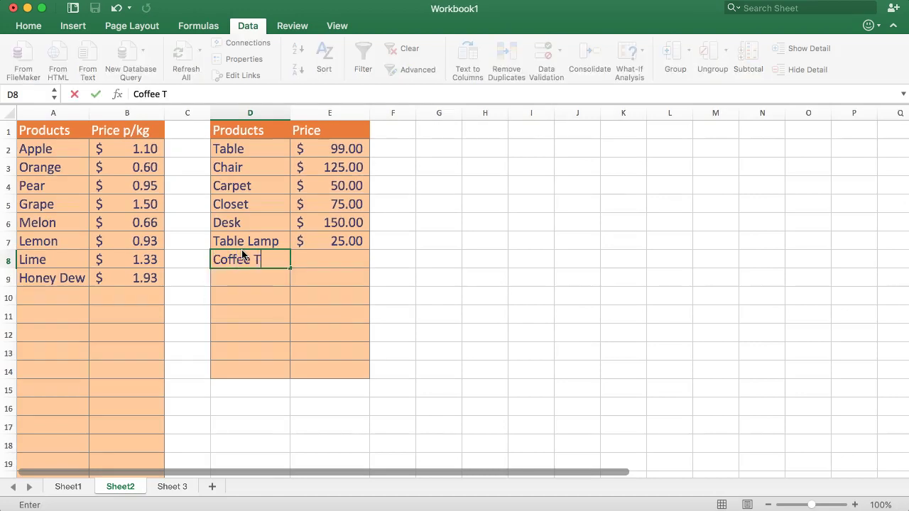
pyautogui.write('able')
pyautogui.press('Return')
pyautogui.click(338, 259)
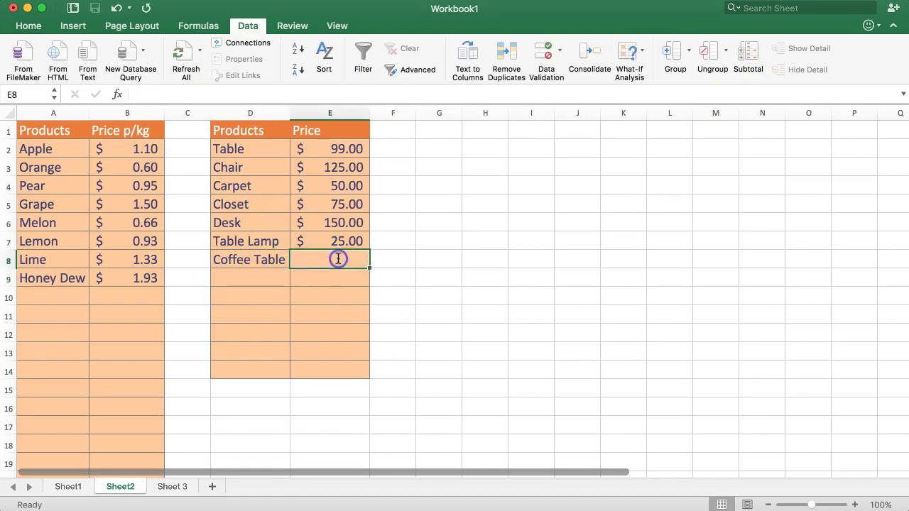
pyautogui.write('10')
pyautogui.press('Return')
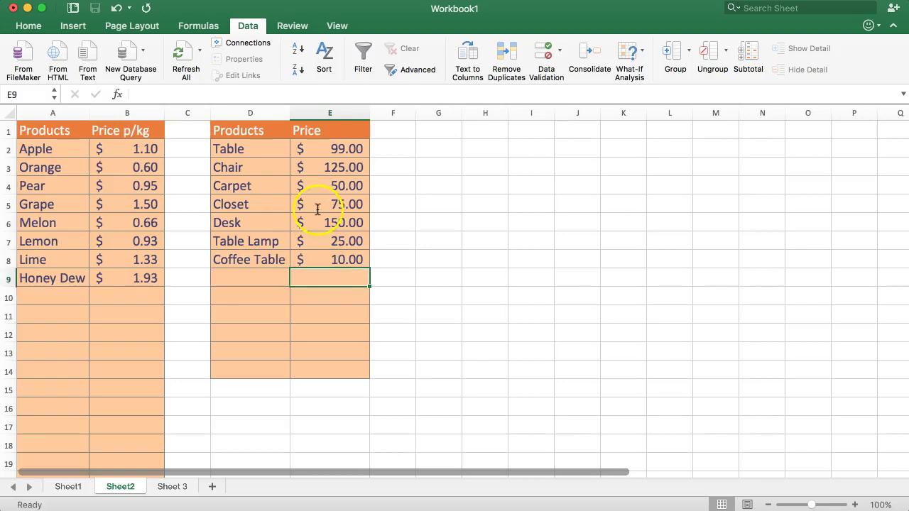
pyautogui.click(68, 487)
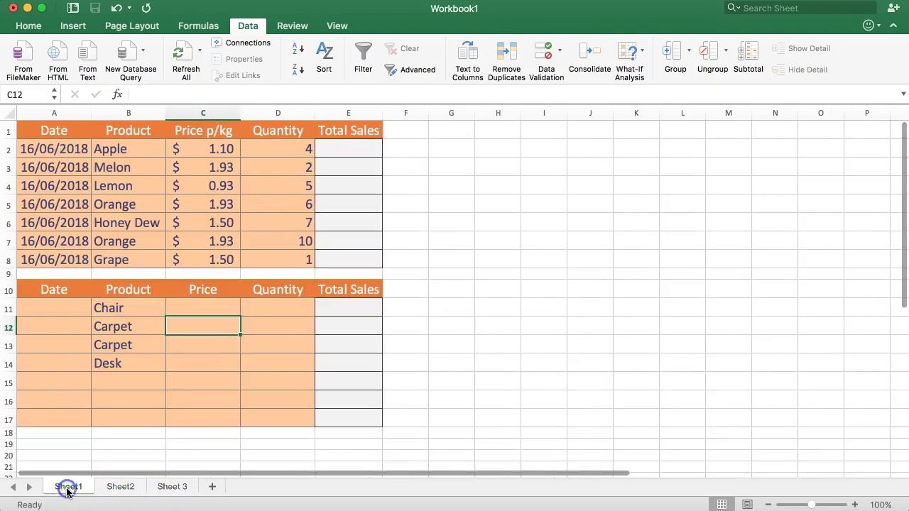
pyautogui.click(140, 363)
pyautogui.click(145, 380)
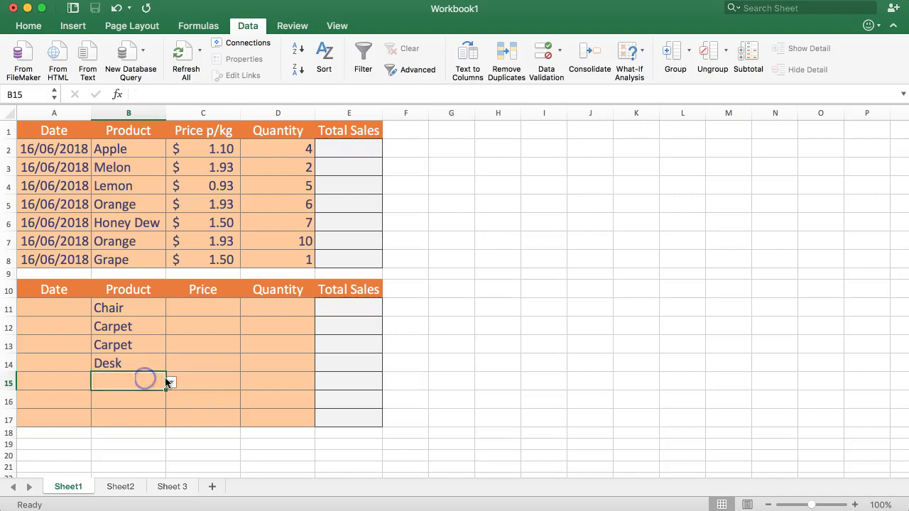
pyautogui.click(169, 382)
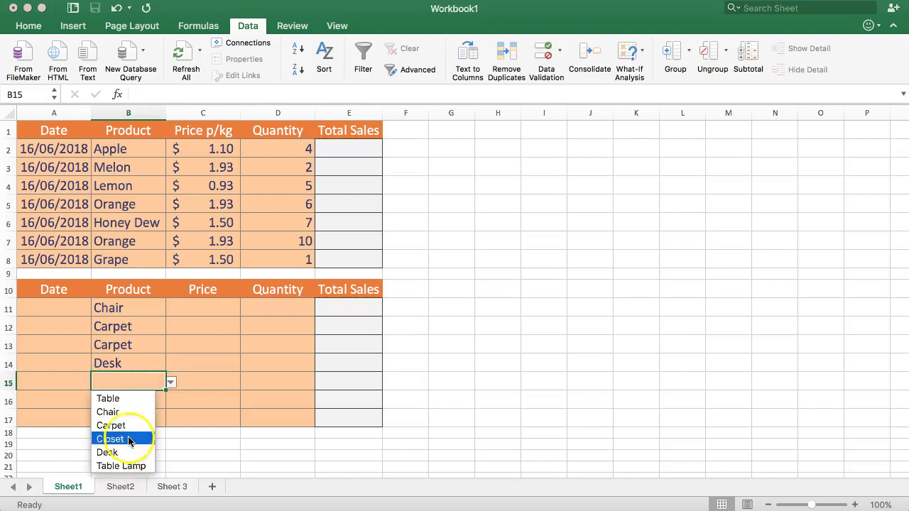
pyautogui.click(112, 367)
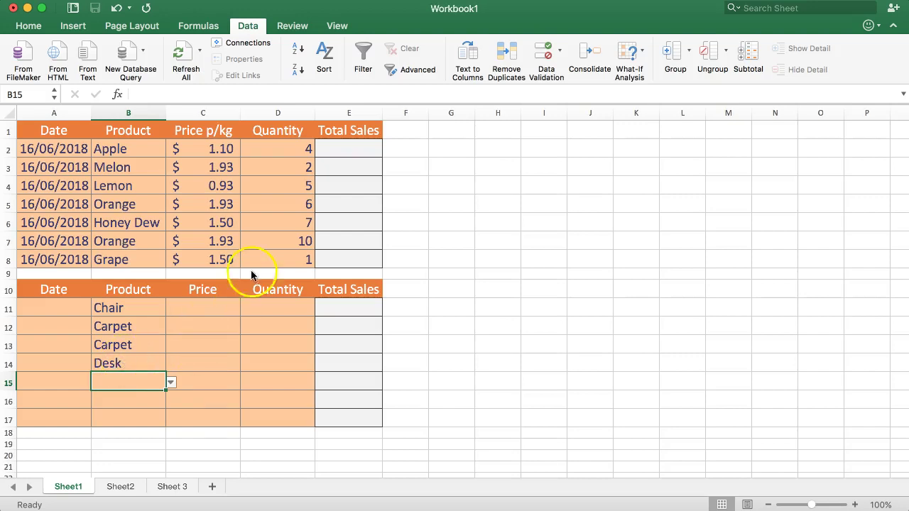
# Replace the validation list source with =Sheet2!$D$2:$D$14 and confirm
pyautogui.click(559, 50)
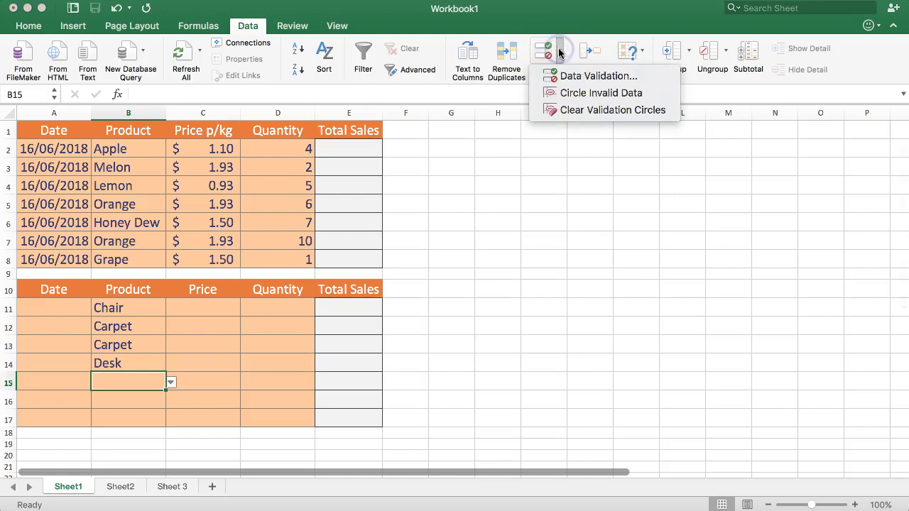
pyautogui.click(575, 78)
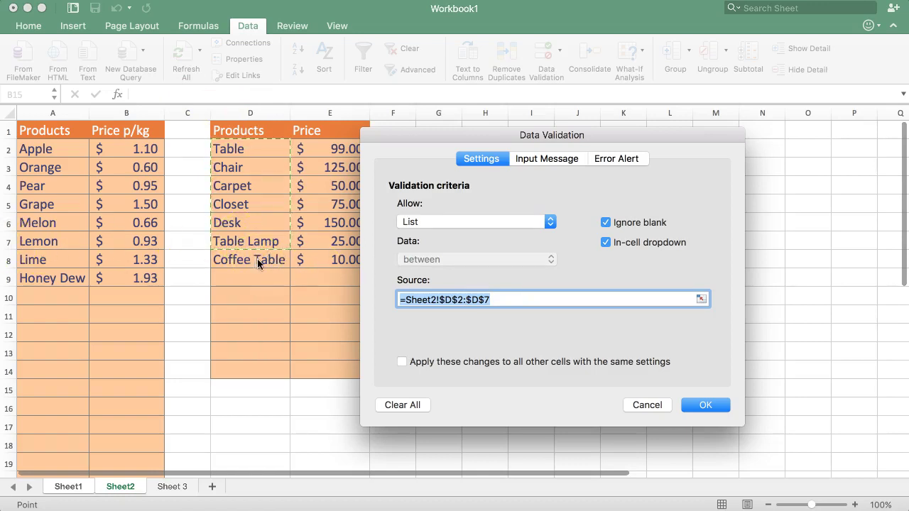
pyautogui.moveTo(492, 299); pyautogui.dragTo(448, 295)
pyautogui.tripleClick(462, 297)
pyautogui.press('BackSpace')
pyautogui.moveTo(252, 147); pyautogui.dragTo(248, 365)
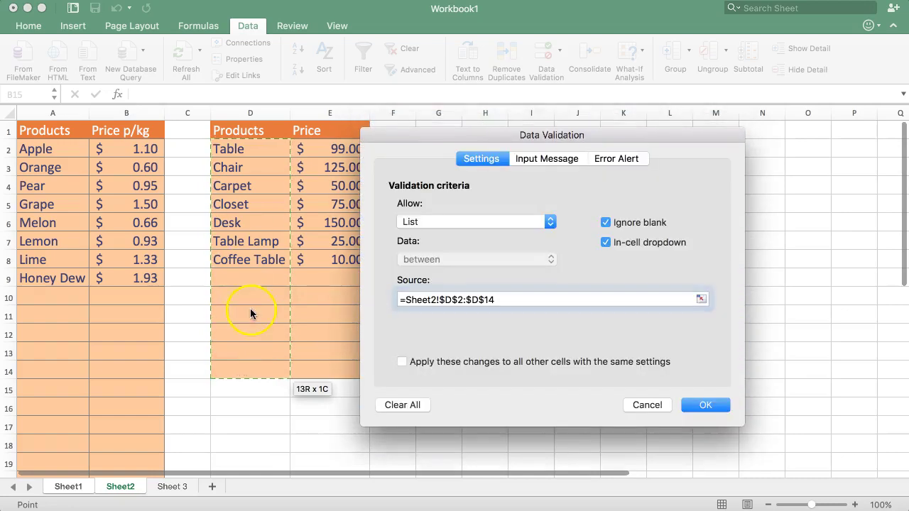
pyautogui.click(701, 406)
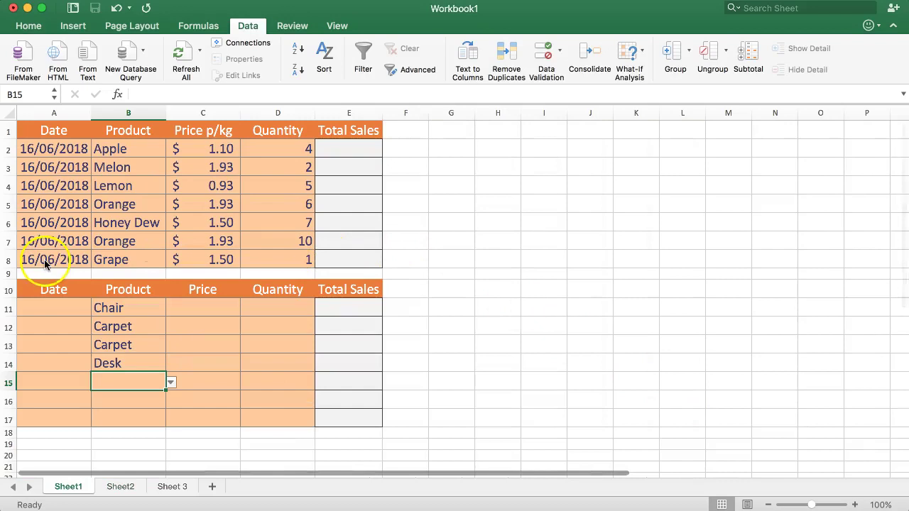
pyautogui.click(169, 383)
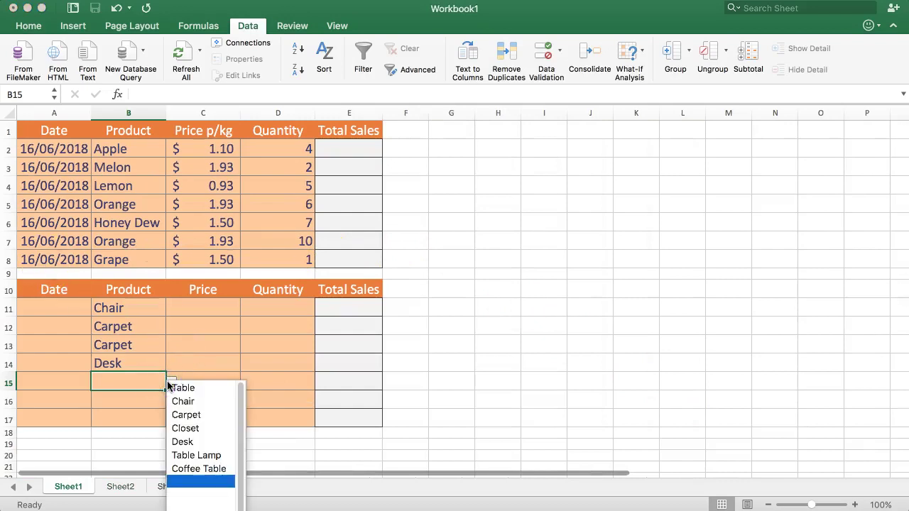
pyautogui.click(208, 469)
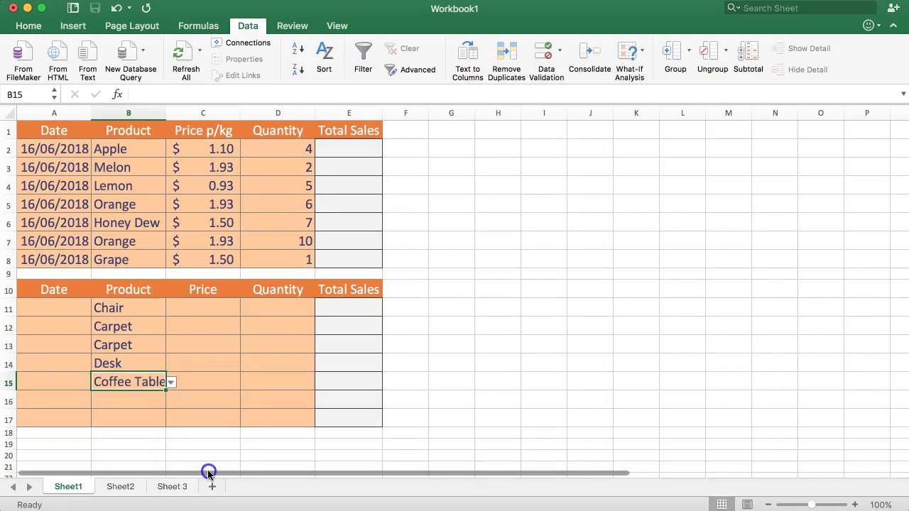
pyautogui.click(126, 401)
pyautogui.click(172, 402)
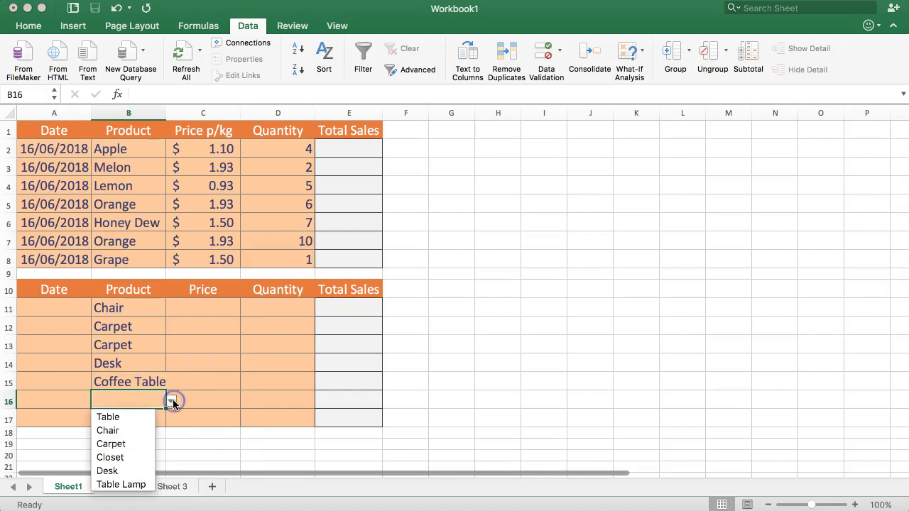
pyautogui.click(135, 394)
pyautogui.click(139, 381)
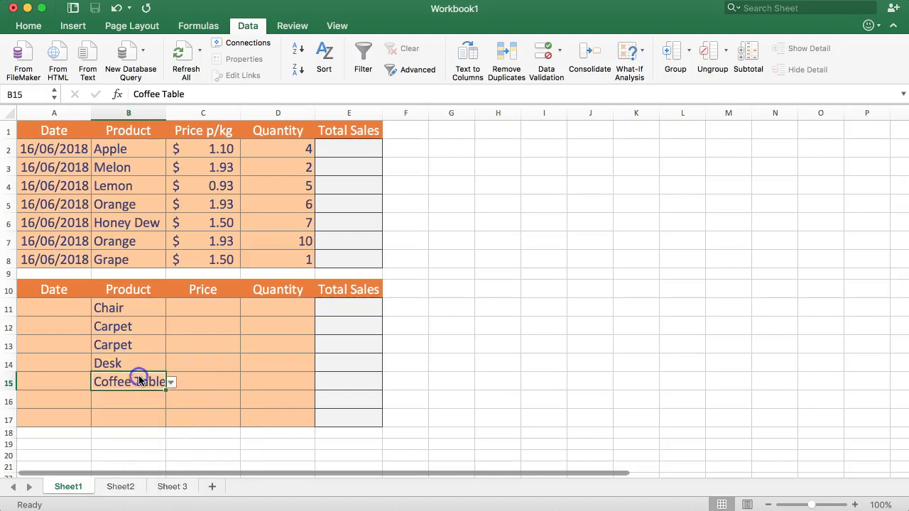
pyautogui.click(171, 383)
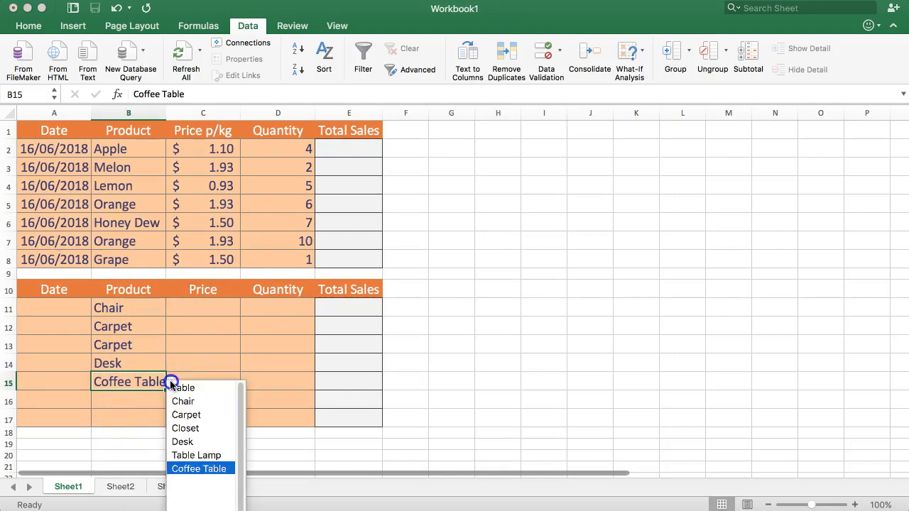
pyautogui.click(102, 363)
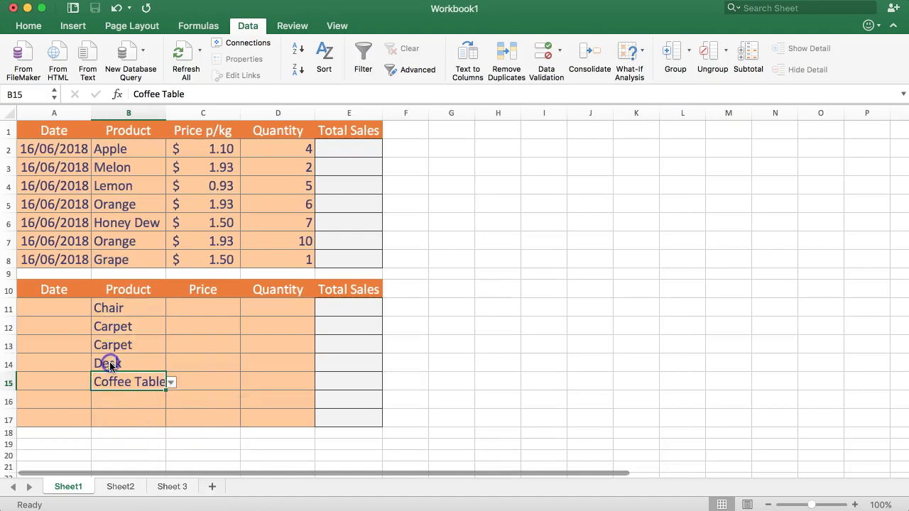
pyautogui.click(142, 362)
pyautogui.click(171, 364)
pyautogui.click(137, 354)
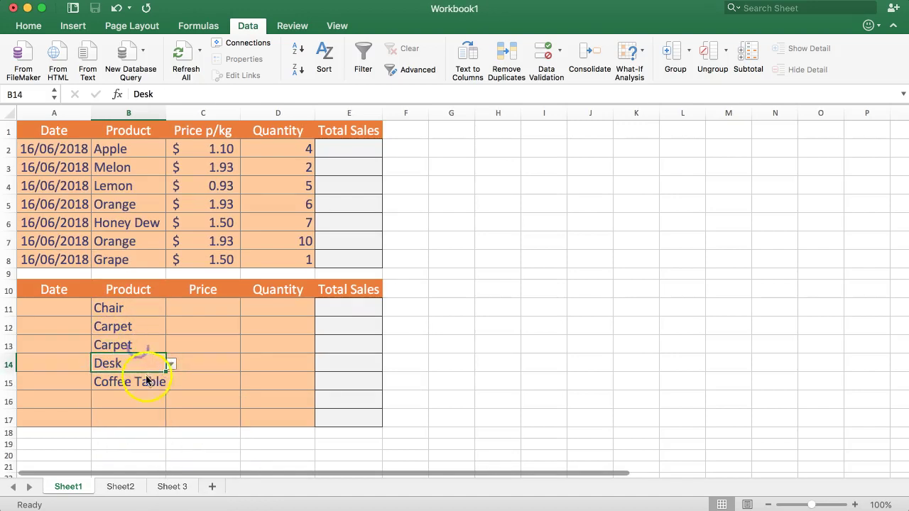
pyautogui.click(139, 381)
pyautogui.click(168, 381)
pyautogui.click(156, 386)
pyautogui.click(172, 382)
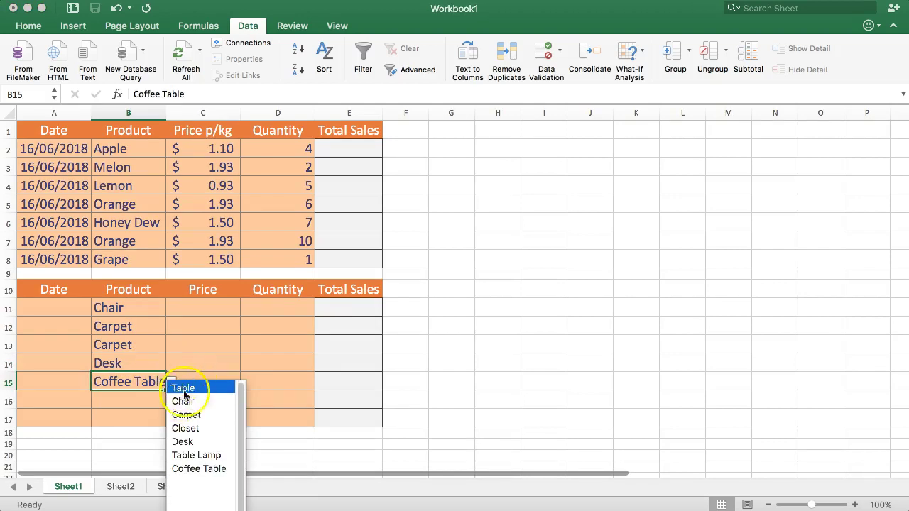
pyautogui.click(193, 482)
pyautogui.click(170, 384)
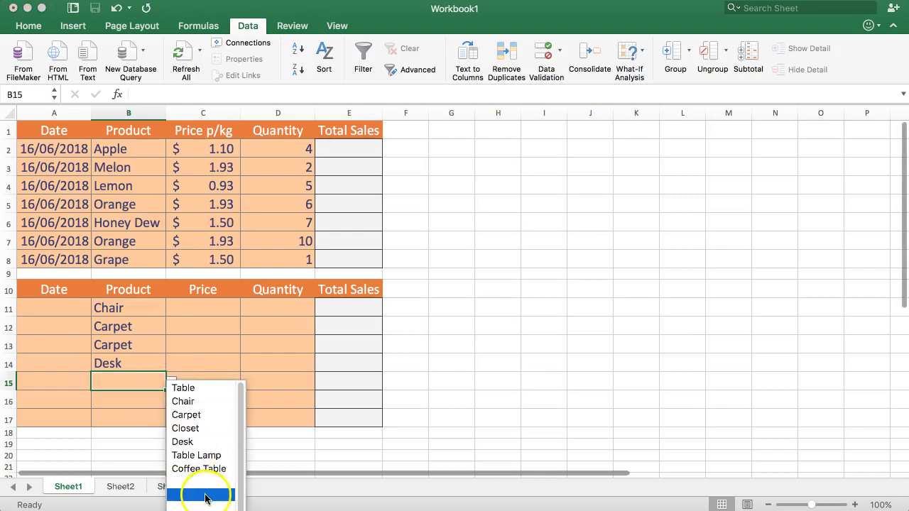
pyautogui.click(205, 493)
pyautogui.click(173, 379)
pyautogui.click(155, 380)
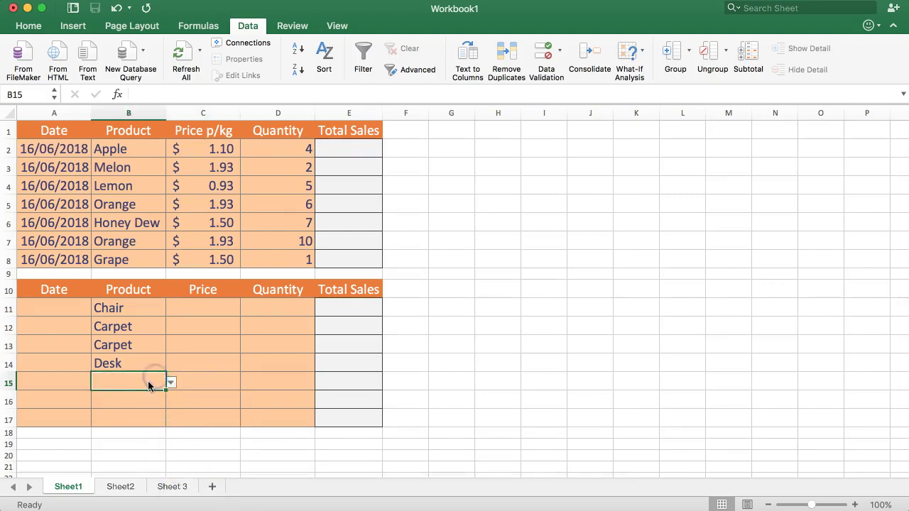
pyautogui.click(115, 487)
pyautogui.moveTo(234, 277); pyautogui.dragTo(247, 372)
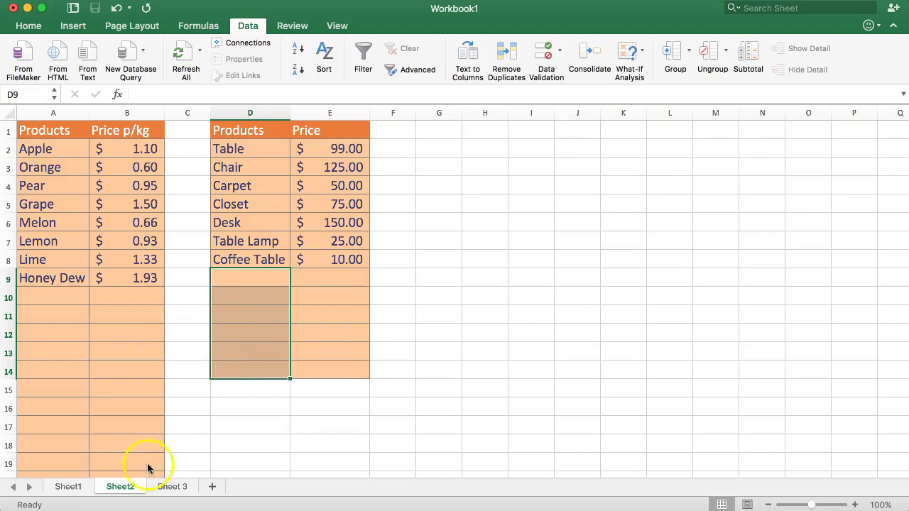
pyautogui.click(83, 487)
pyautogui.click(171, 382)
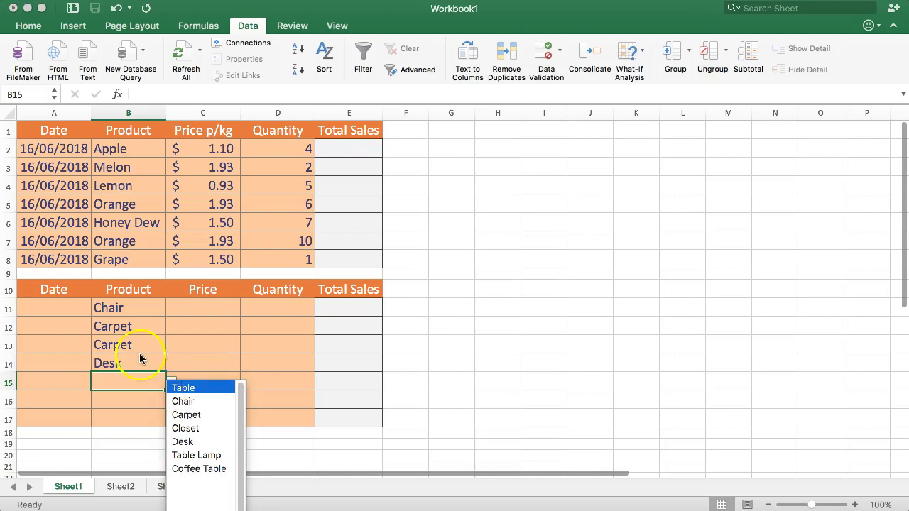
pyautogui.click(138, 349)
pyautogui.click(126, 305)
pyautogui.click(137, 383)
pyautogui.moveTo(135, 308); pyautogui.dragTo(137, 419)
# Dismiss the mixed-validation alert without erasing, then select B15 and clear validation circles
pyautogui.click(544, 54)
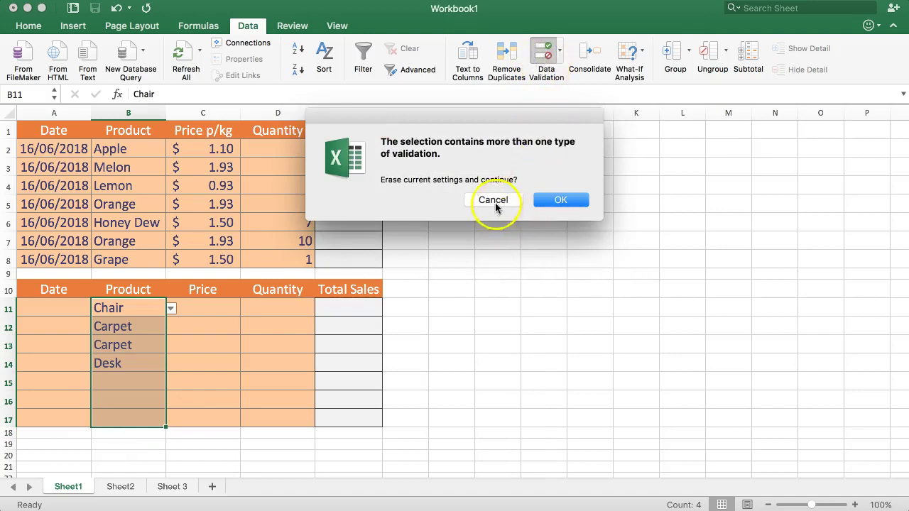
pyautogui.click(492, 199)
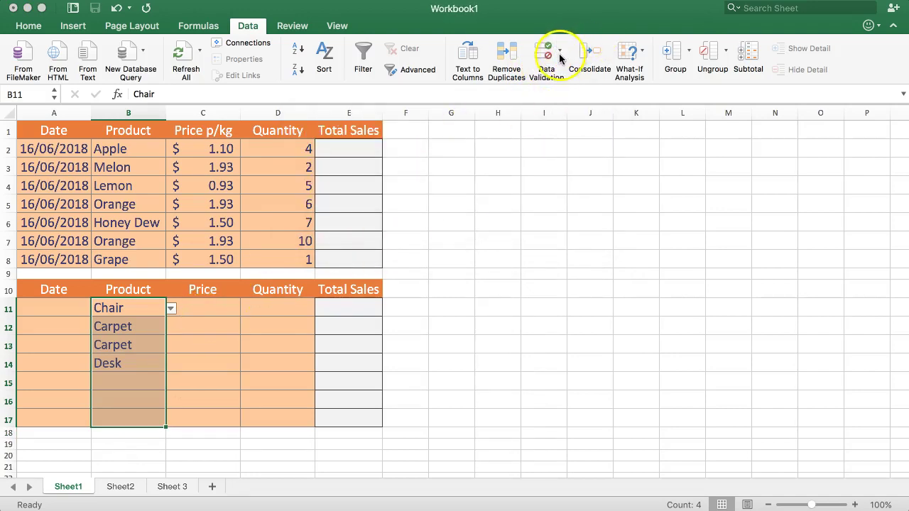
pyautogui.click(113, 382)
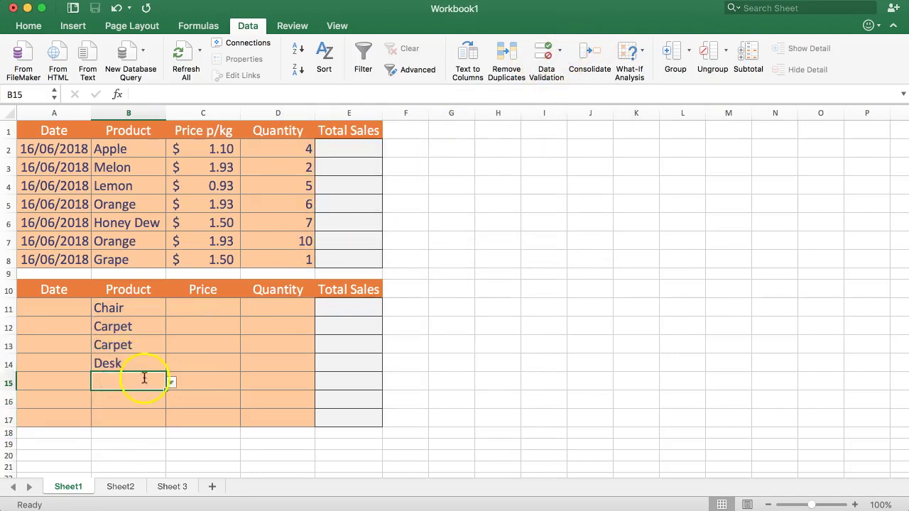
pyautogui.click(116, 363)
pyautogui.click(114, 307)
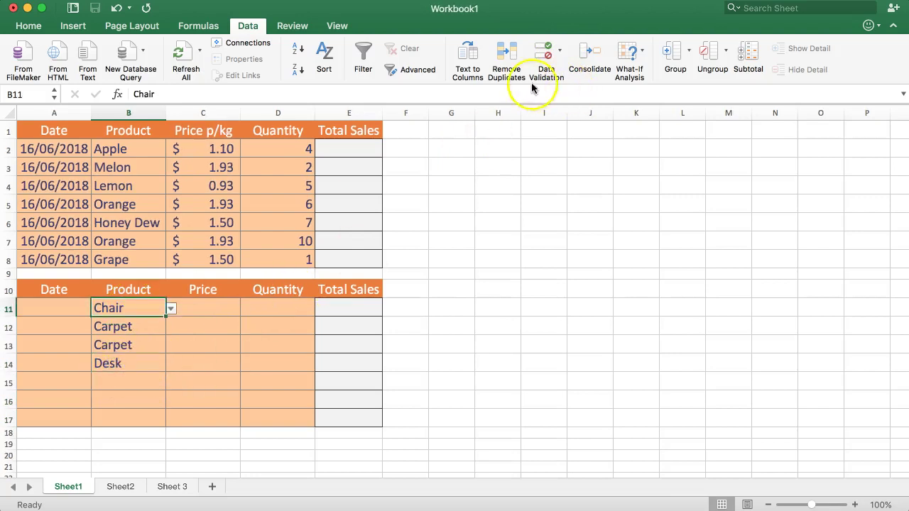
pyautogui.click(128, 381)
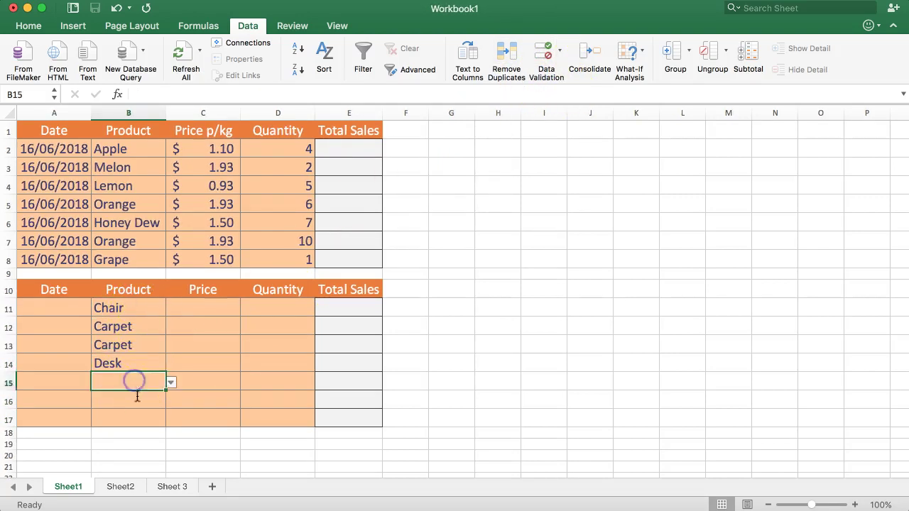
pyautogui.click(561, 55)
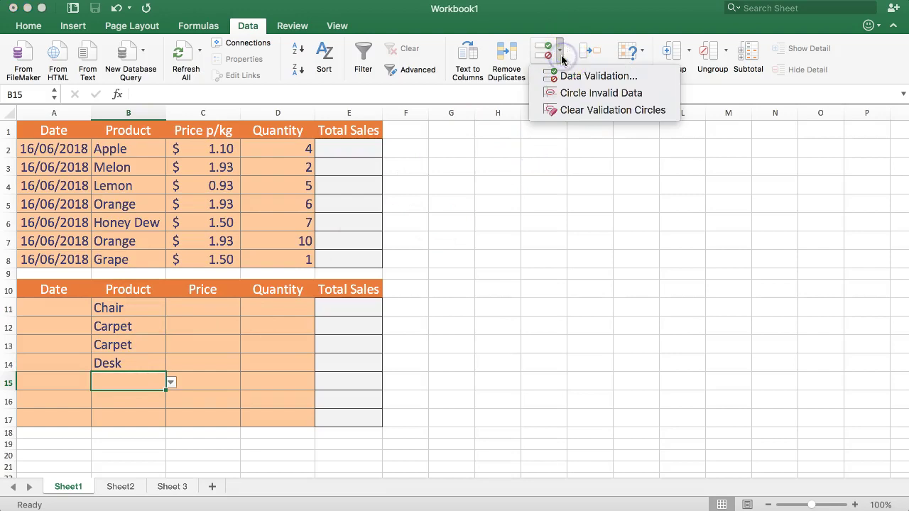
pyautogui.click(576, 110)
# Clear All validation from B15 and confirm, leaving the other Product cells' lists intact
pyautogui.click(111, 379)
pyautogui.click(140, 346)
pyautogui.click(132, 381)
pyautogui.click(547, 42)
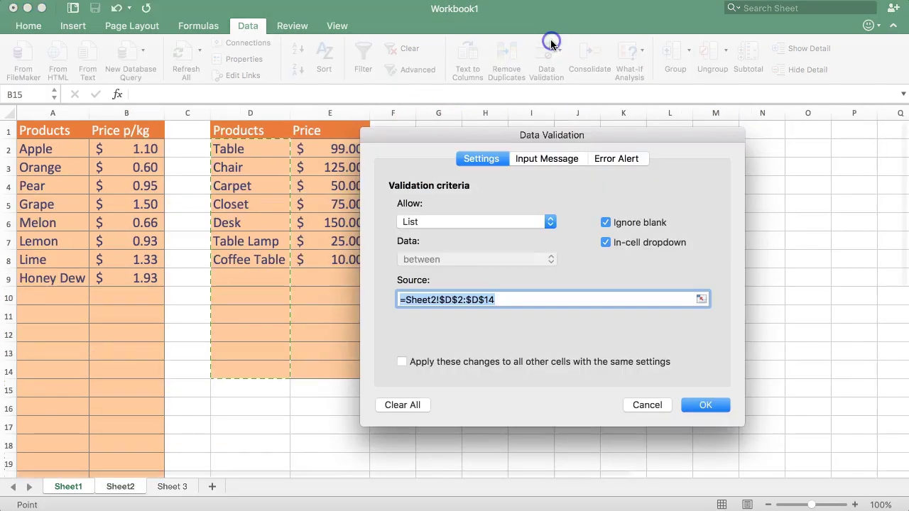
pyautogui.click(391, 406)
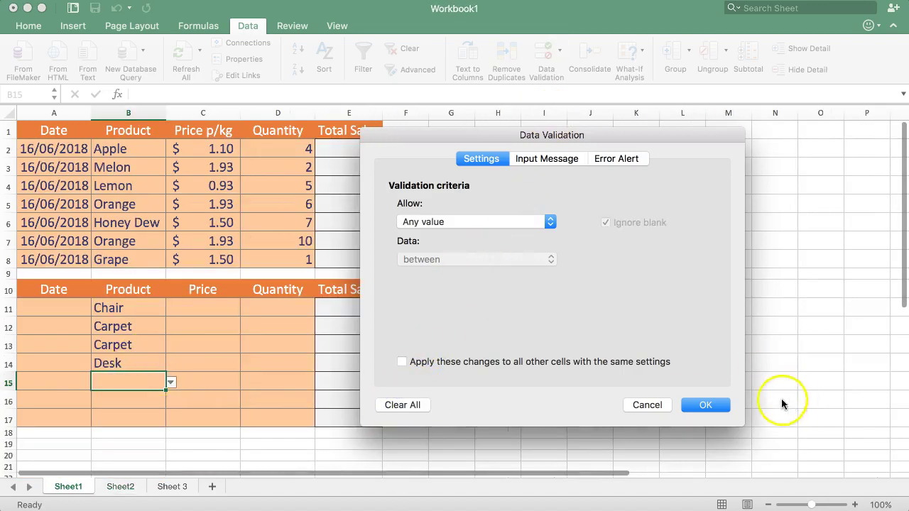
pyautogui.click(704, 405)
pyautogui.click(126, 360)
pyautogui.click(118, 381)
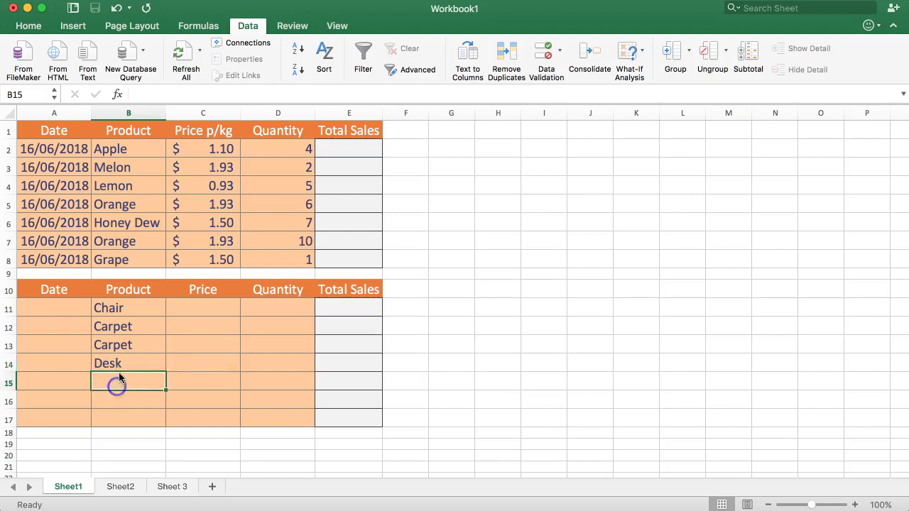
pyautogui.click(135, 401)
pyautogui.click(152, 415)
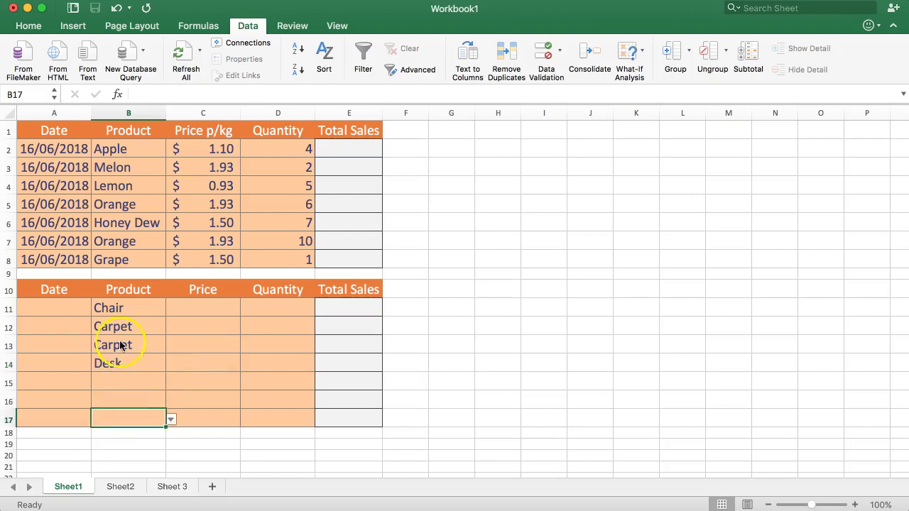
pyautogui.click(126, 331)
# Extend validation across B11:B17, then Clear All to remove their list rule
pyautogui.moveTo(126, 331); pyautogui.dragTo(126, 419)
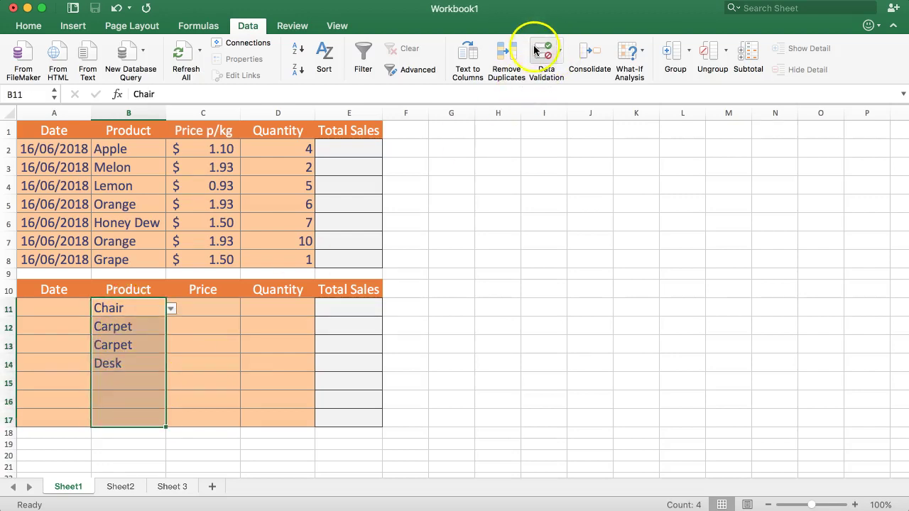
pyautogui.click(560, 49)
pyautogui.click(545, 47)
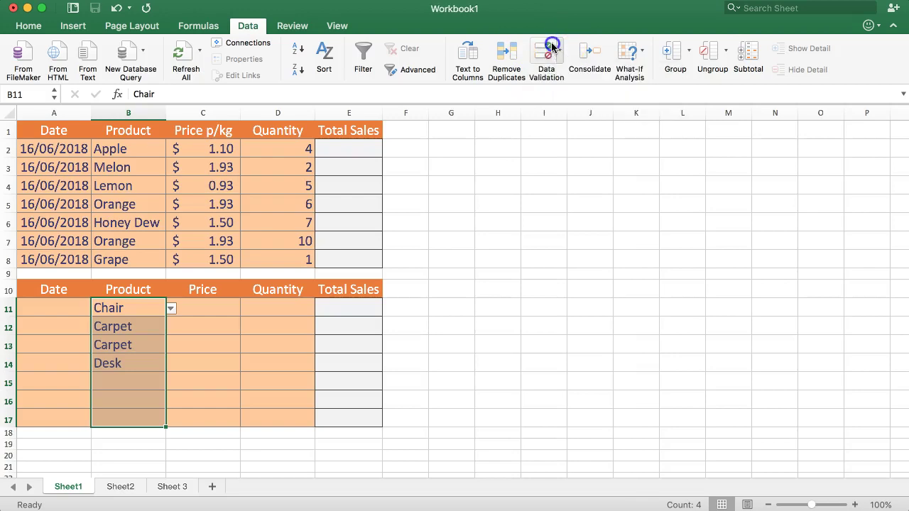
pyautogui.click(543, 49)
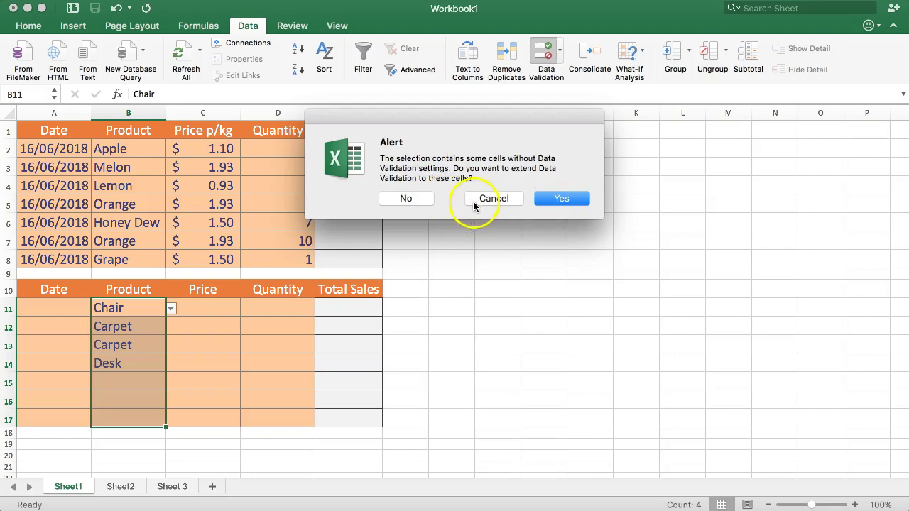
pyautogui.click(561, 198)
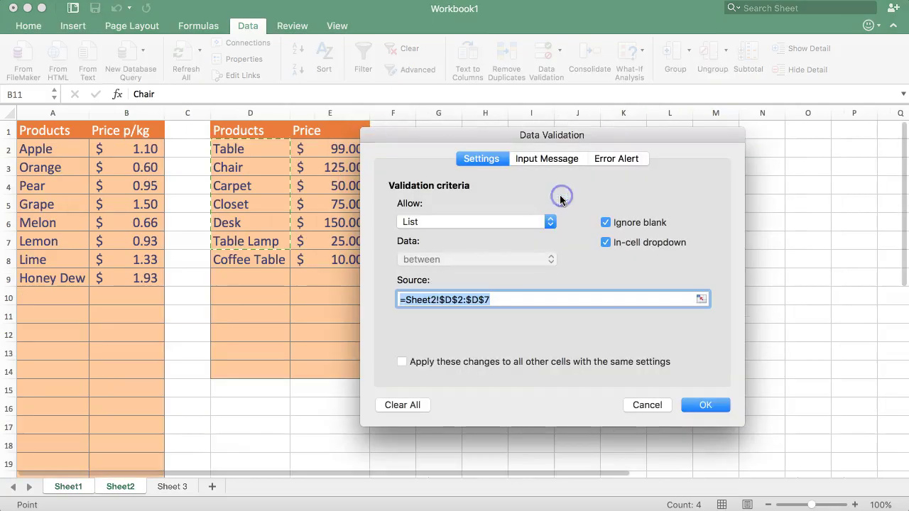
pyautogui.click(398, 409)
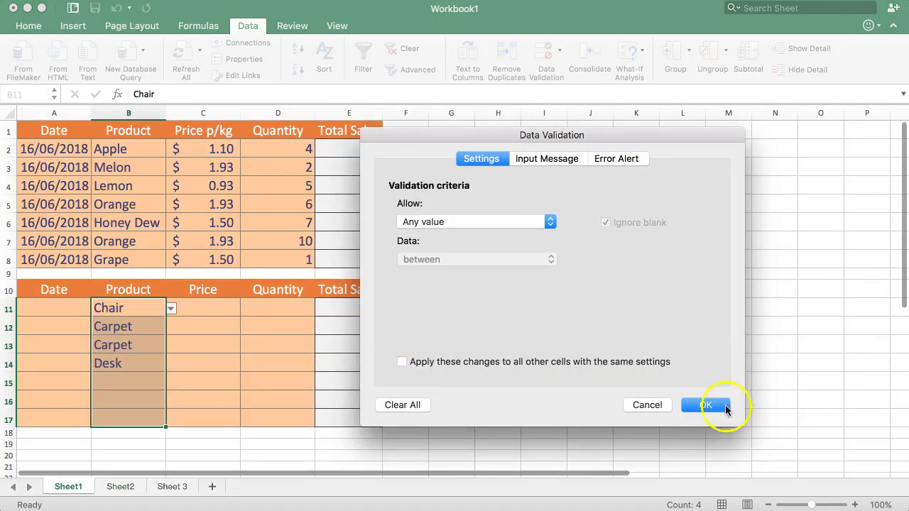
pyautogui.click(726, 406)
# Delete the old product entries in B11:B16 and reselect B11:B17
pyautogui.click(227, 400)
pyautogui.click(137, 297)
pyautogui.moveTo(136, 309); pyautogui.dragTo(130, 395)
pyautogui.press('Delete')
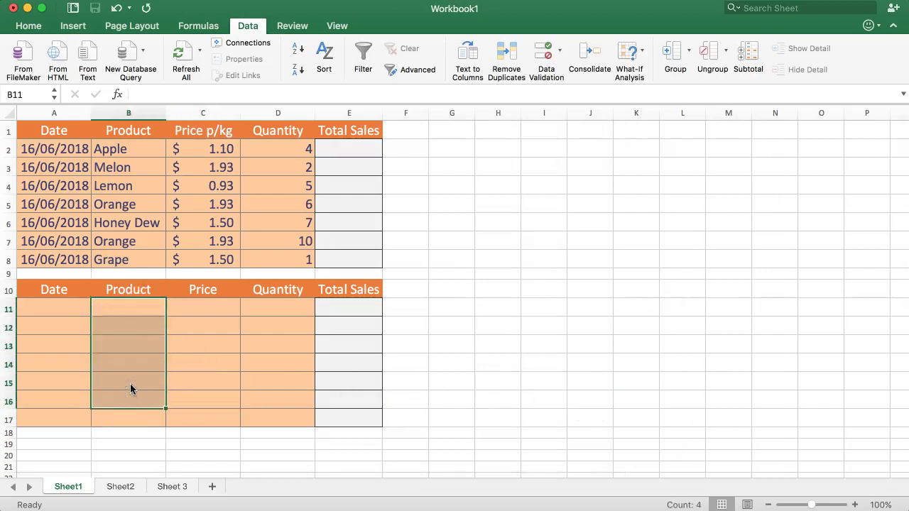
pyautogui.click(132, 395)
pyautogui.moveTo(134, 304); pyautogui.dragTo(120, 422)
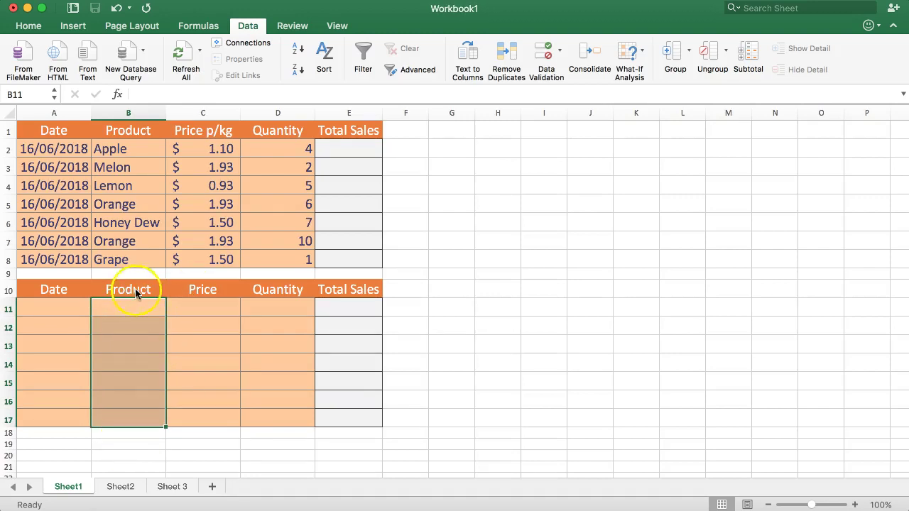
pyautogui.click(127, 385)
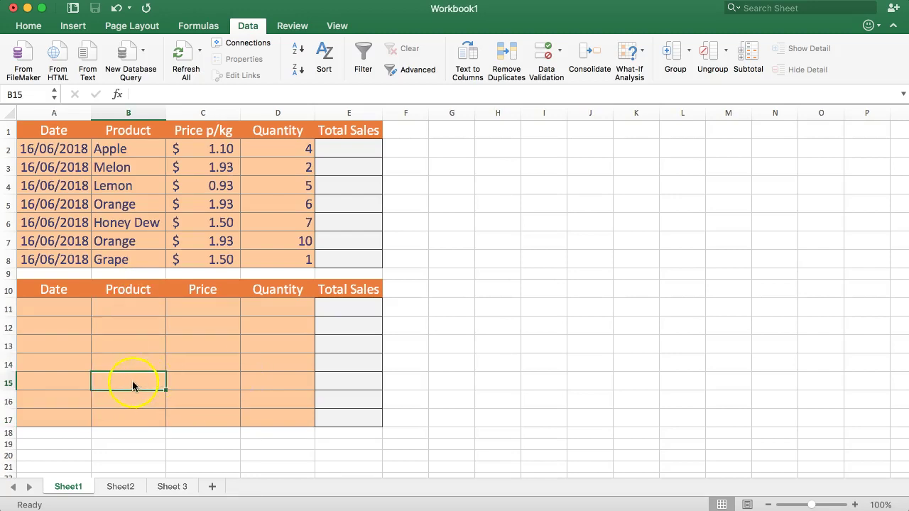
pyautogui.moveTo(135, 309); pyautogui.dragTo(142, 414)
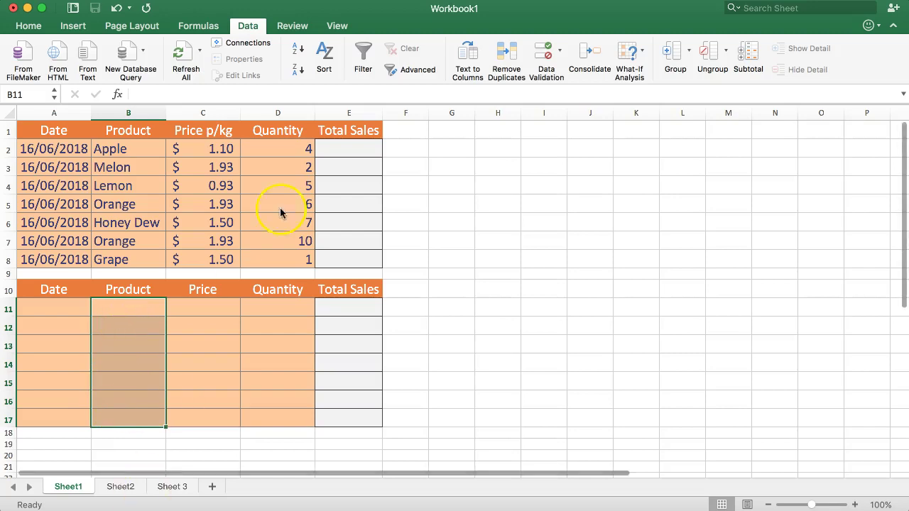
# Give B11:B17 a List validation with source =Sheet2!$D$2:$D$14
pyautogui.click(545, 51)
pyautogui.click(468, 222)
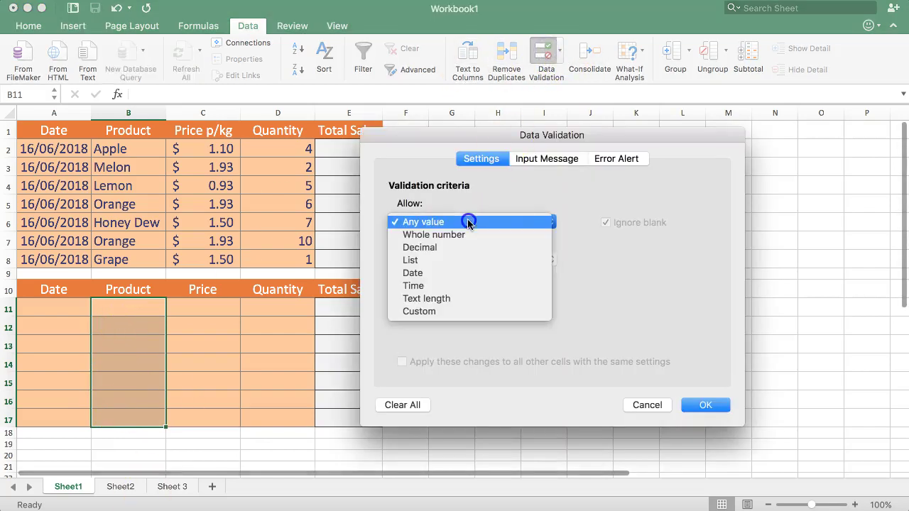
pyautogui.click(468, 222)
pyautogui.click(466, 222)
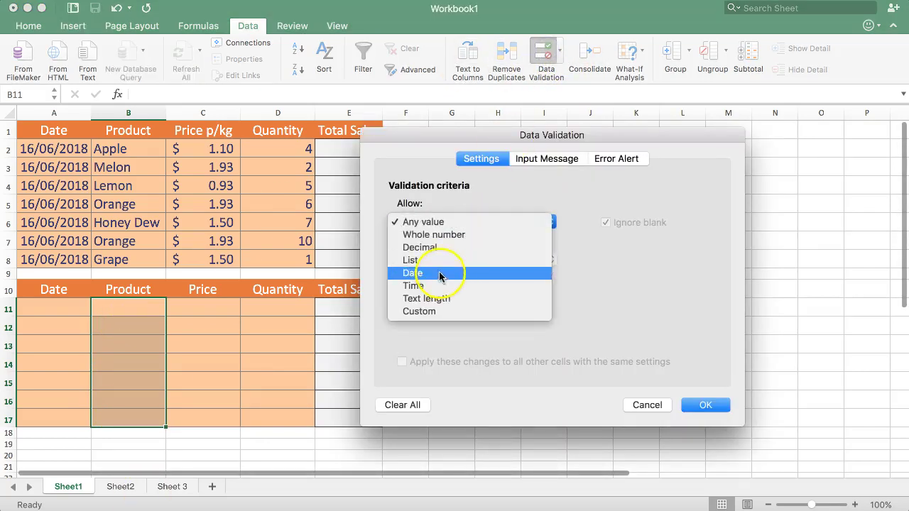
pyautogui.click(438, 260)
pyautogui.click(448, 298)
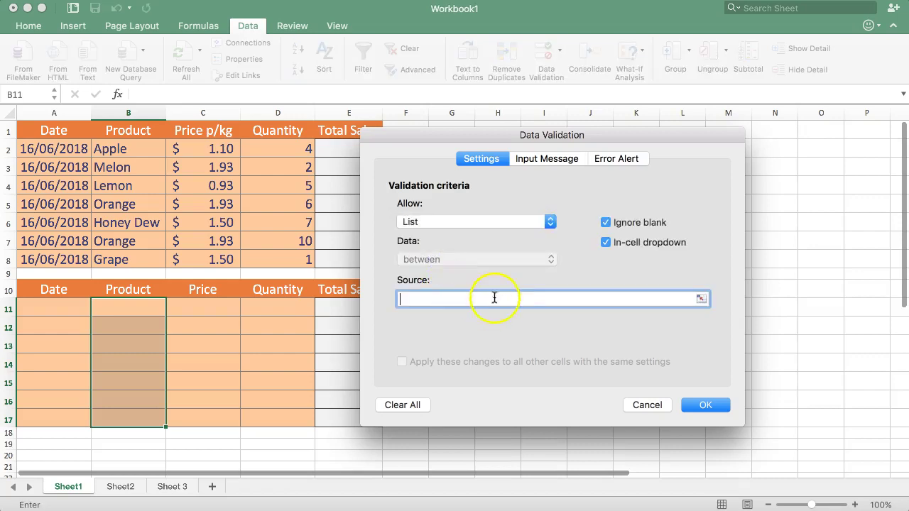
pyautogui.click(121, 486)
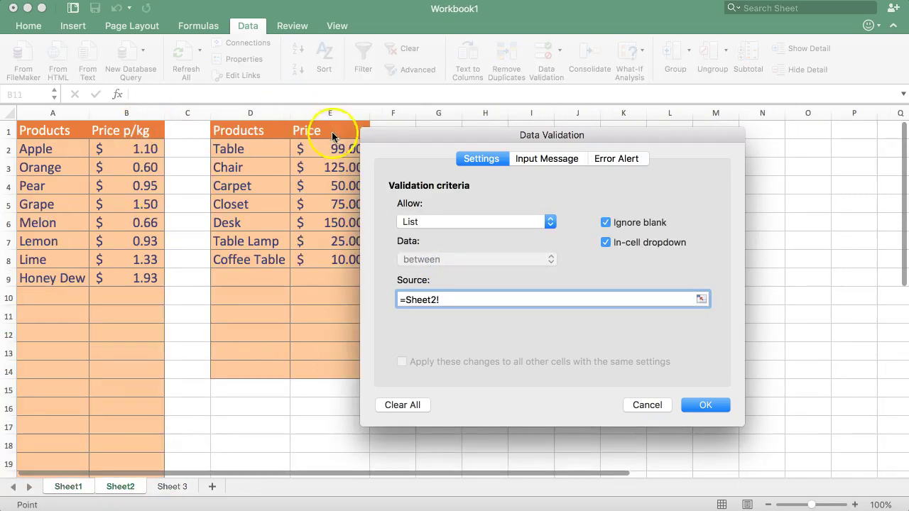
pyautogui.moveTo(247, 149); pyautogui.dragTo(250, 368)
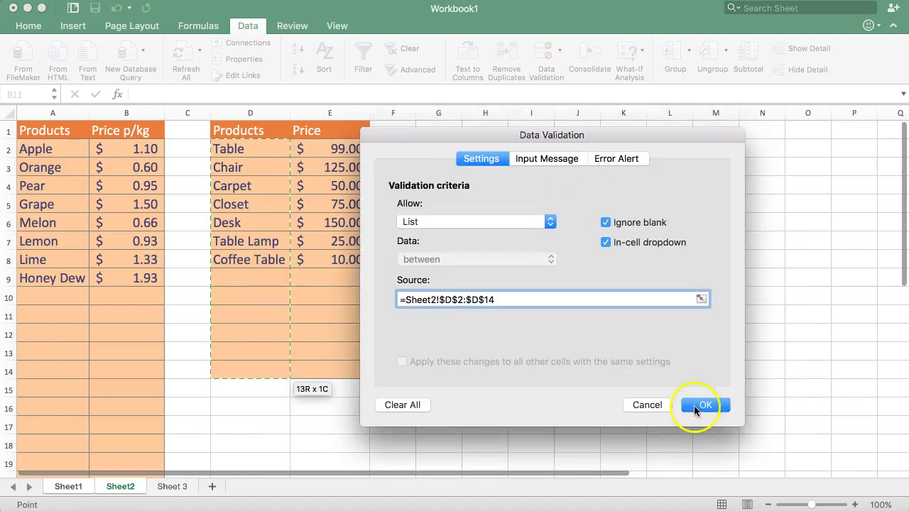
pyautogui.click(695, 407)
# Choose Carpet from B11's product dropdown, then switch to Sheet2
pyautogui.click(168, 308)
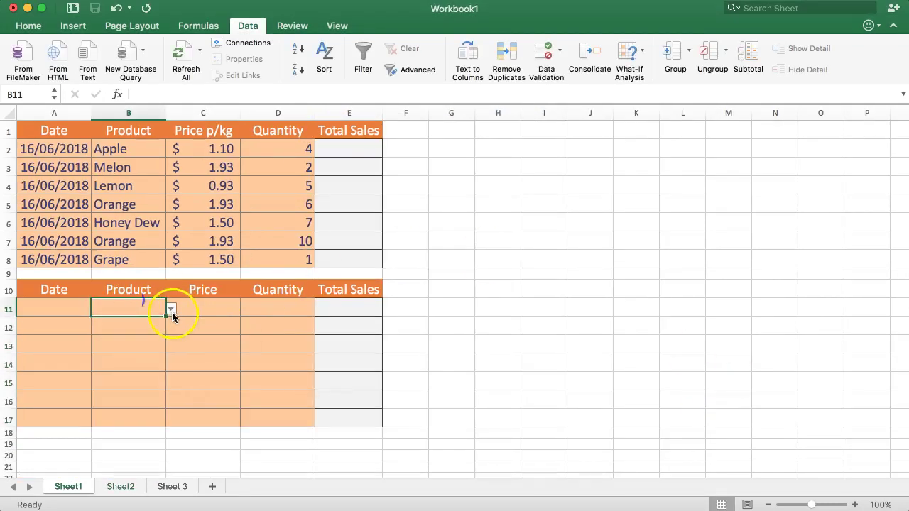
pyautogui.click(172, 311)
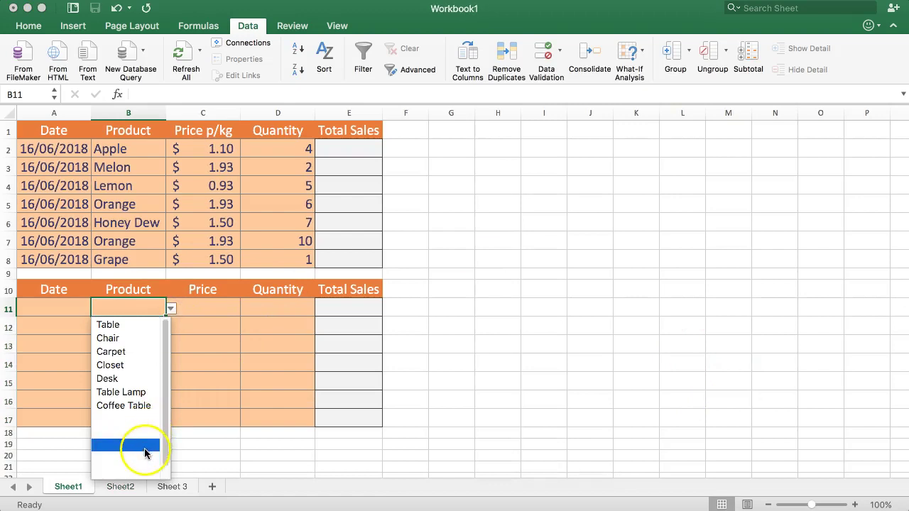
pyautogui.scroll(-1, 167, 452)
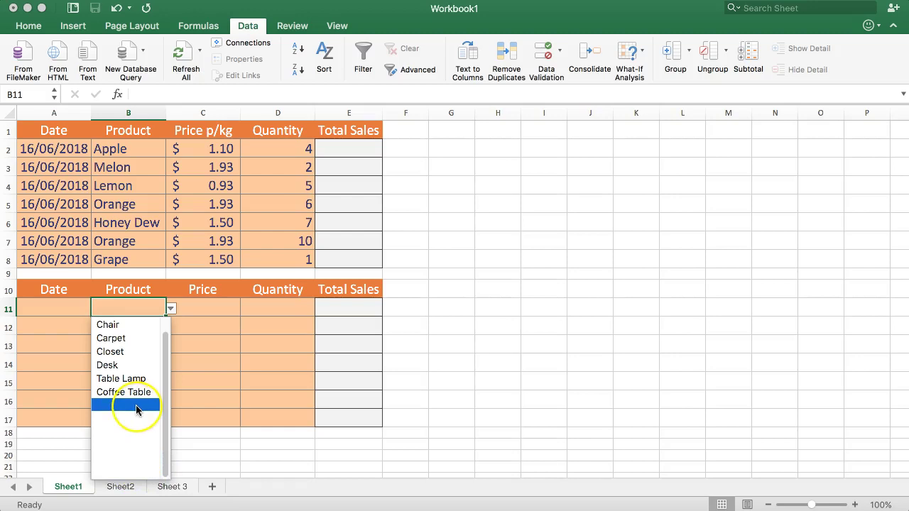
pyautogui.click(133, 337)
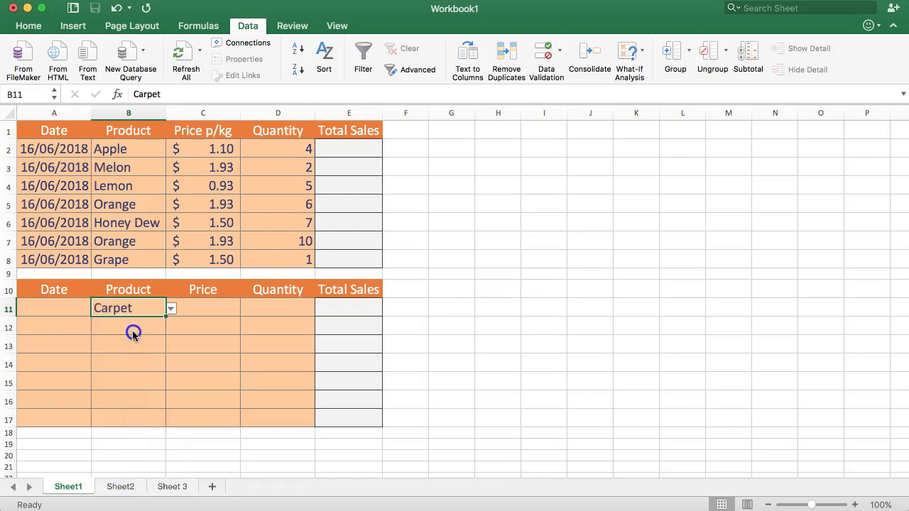
pyautogui.click(118, 490)
# Enter Baby Chair in Sheet2 cell D9, just below Coffee Table
pyautogui.click(241, 370)
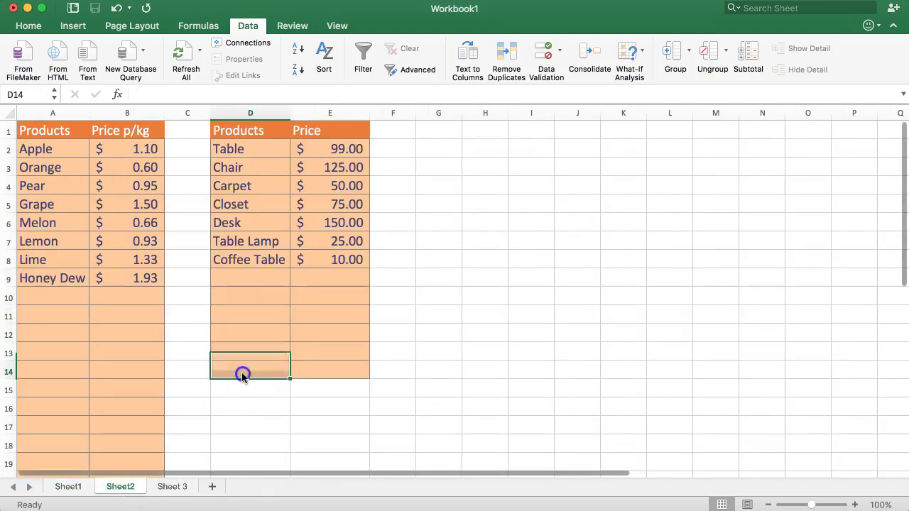
pyautogui.click(245, 350)
pyautogui.click(268, 295)
pyautogui.click(270, 280)
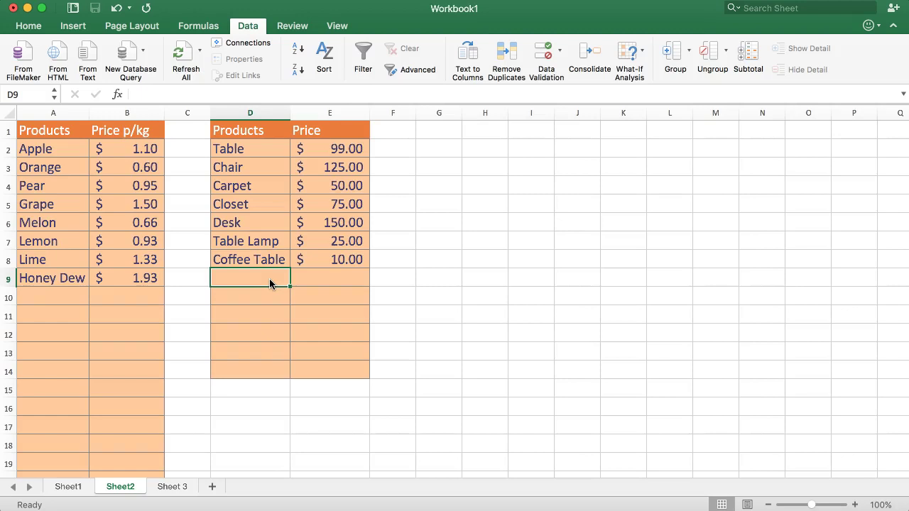
pyautogui.write('Baby Chair')
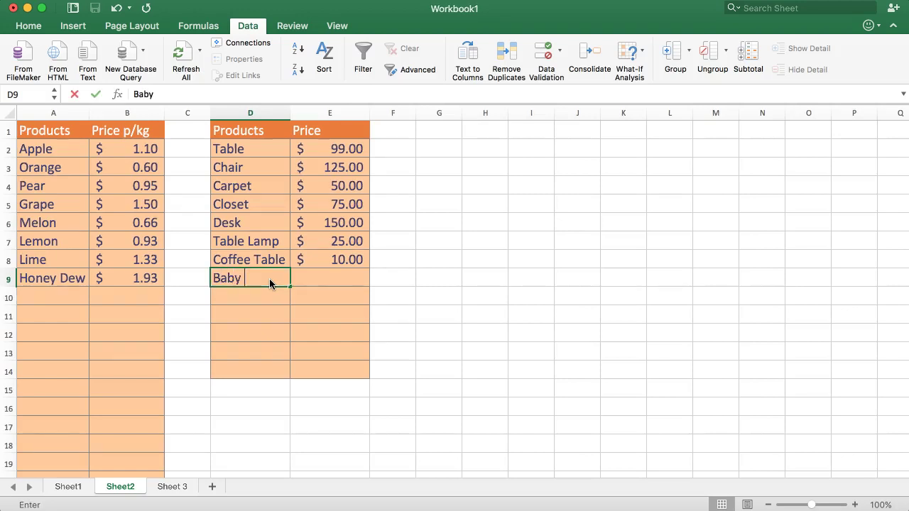
pyautogui.press('Return')
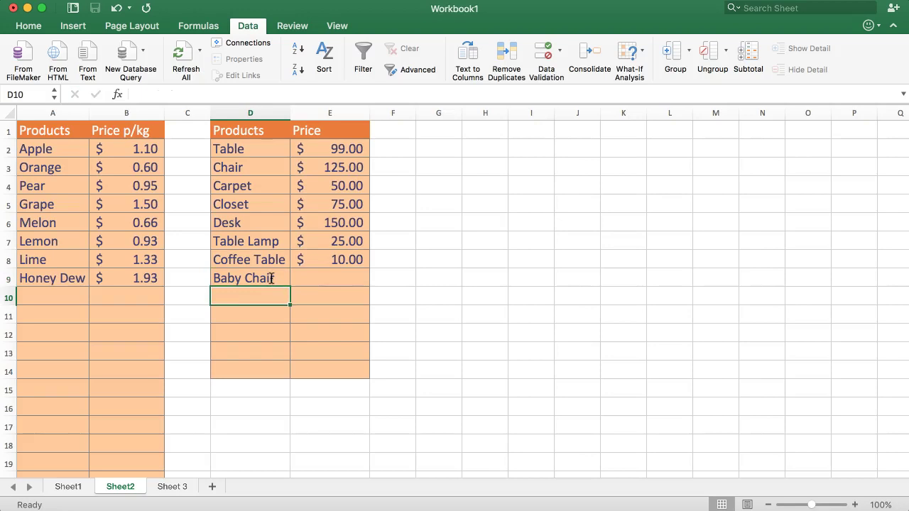
# Add Couch and Kitchen to the product list in D10 and D11
pyautogui.write('Couch')
pyautogui.press('Return')
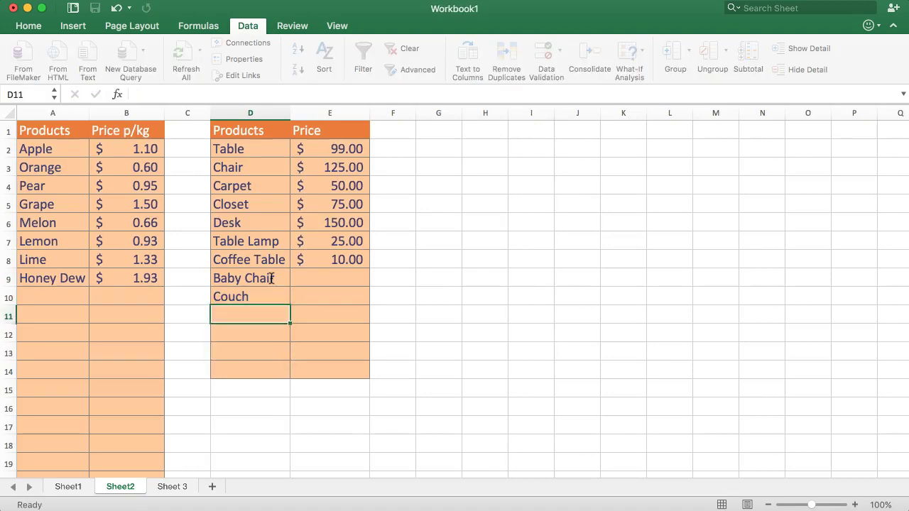
pyautogui.write('Kithce')
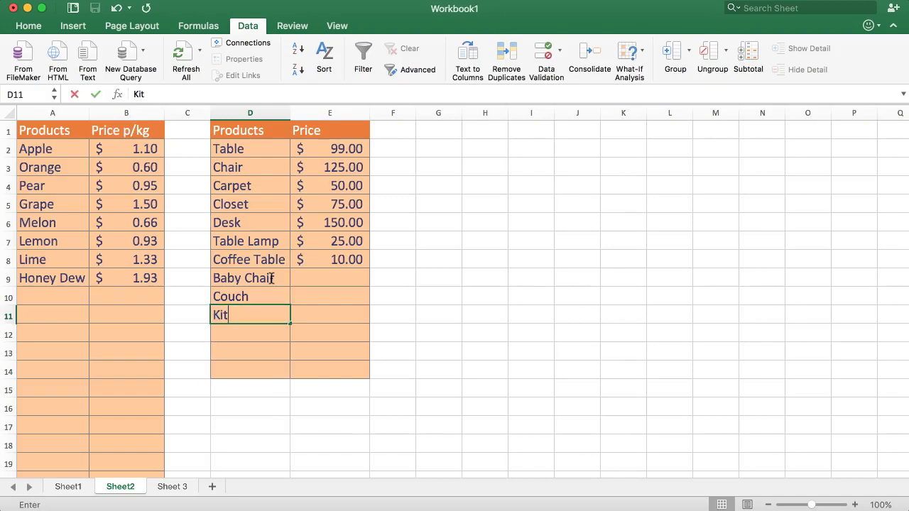
pyautogui.press('BackSpace')
pyautogui.press('BackSpace')
pyautogui.press('BackSpace')
pyautogui.write('chen')
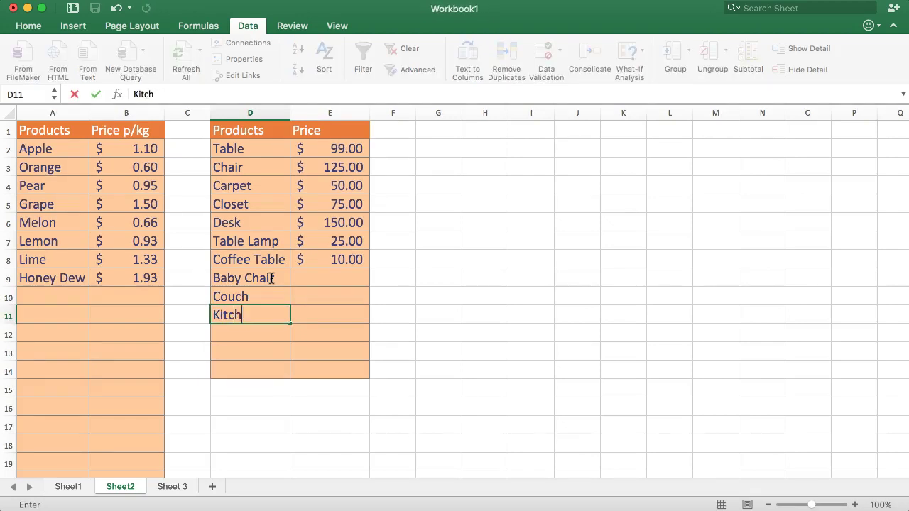
pyautogui.press('Return')
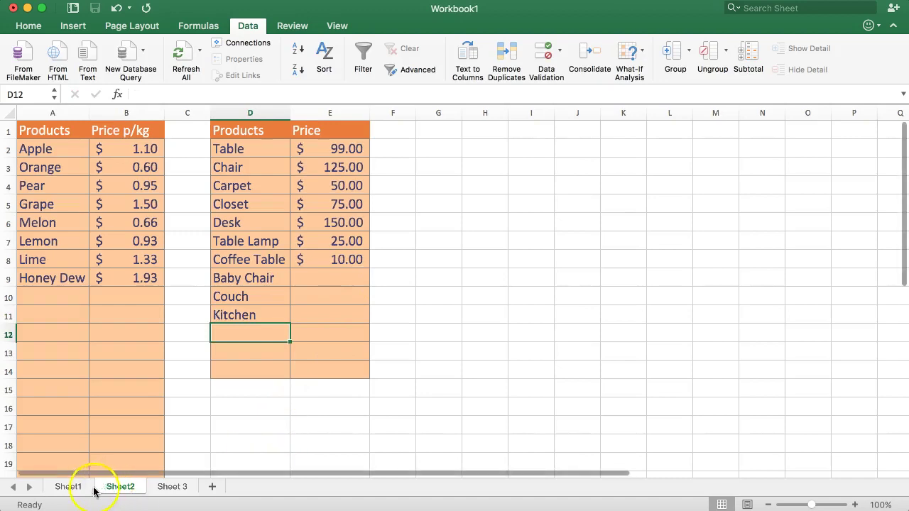
pyautogui.click(71, 488)
# Check B11's product dropdown for the new products, keeping Carpet selected
pyautogui.click(155, 315)
pyautogui.click(171, 308)
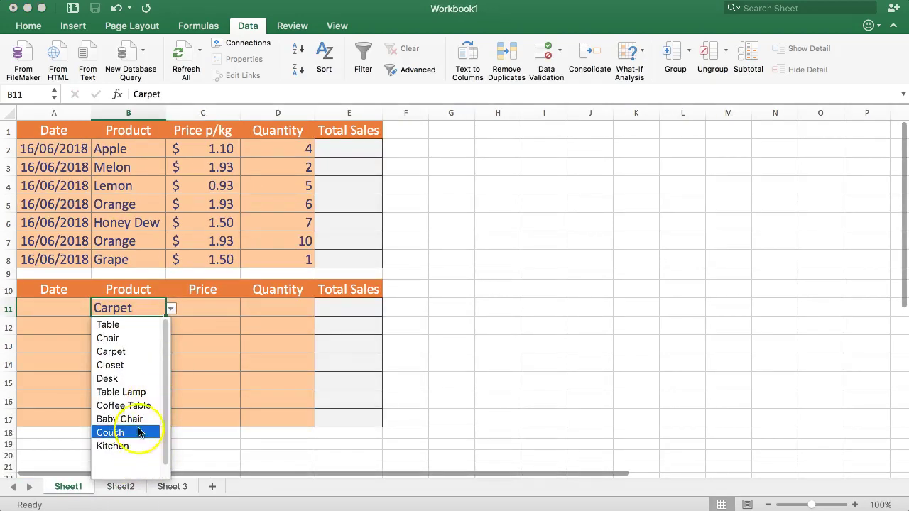
pyautogui.click(118, 307)
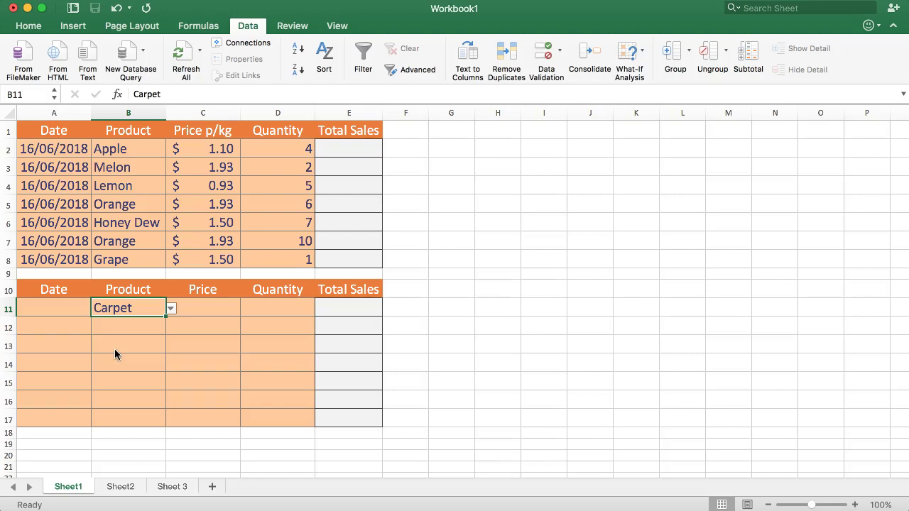
# Review the Sheet2 product names from D2 down, then reopen B11's dropdown on Sheet1
pyautogui.click(120, 486)
pyautogui.click(244, 341)
pyautogui.click(242, 371)
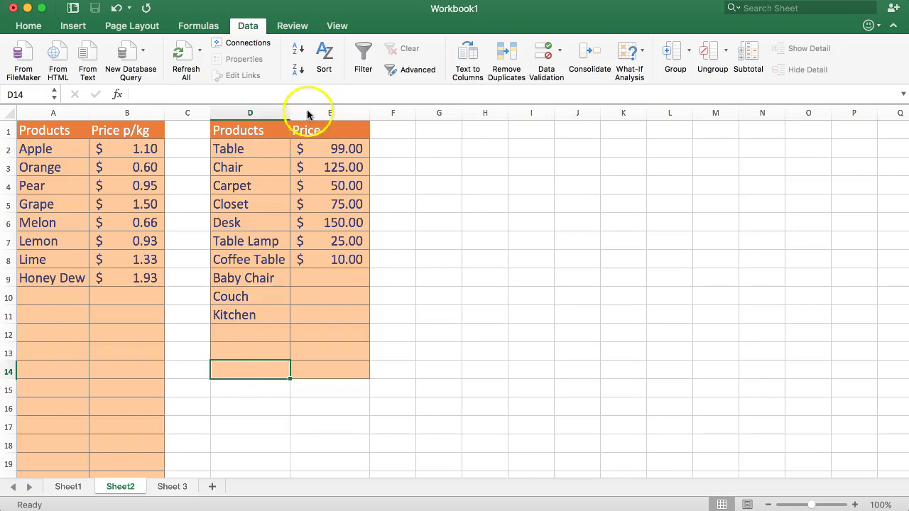
pyautogui.moveTo(256, 148); pyautogui.dragTo(257, 459)
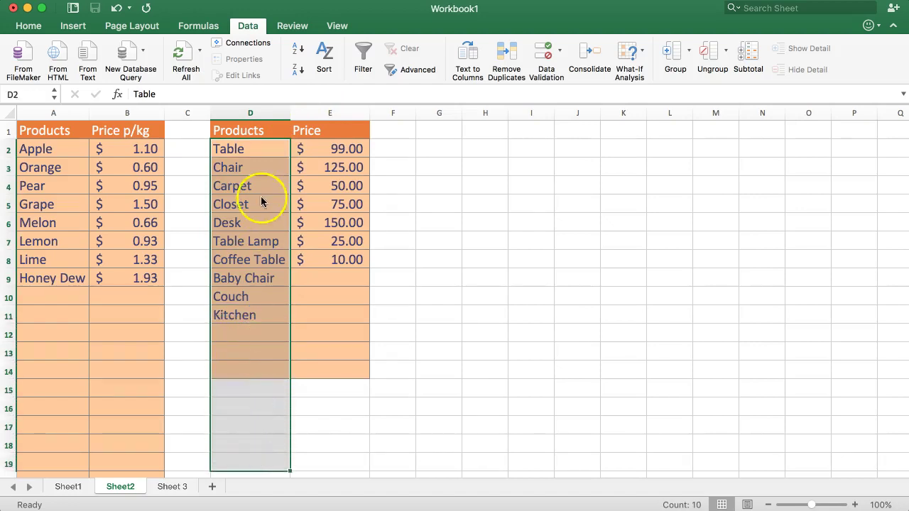
pyautogui.click(85, 485)
pyautogui.click(170, 308)
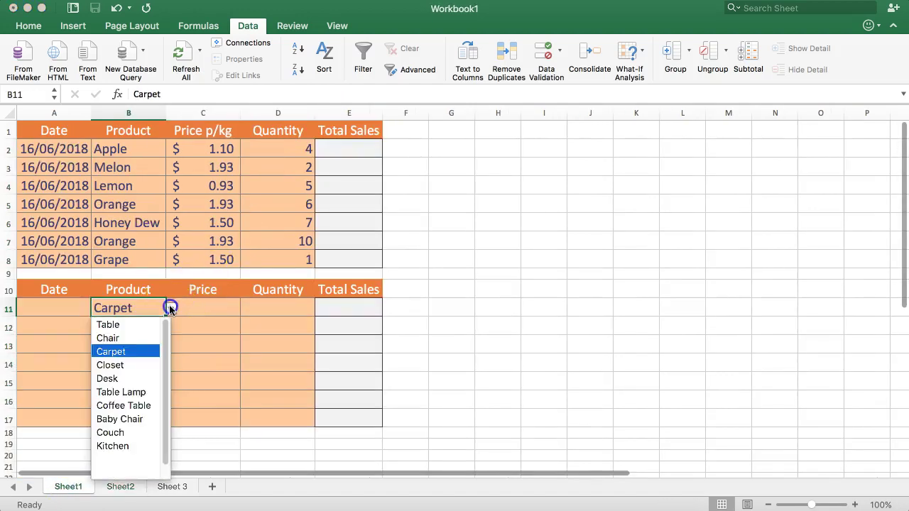